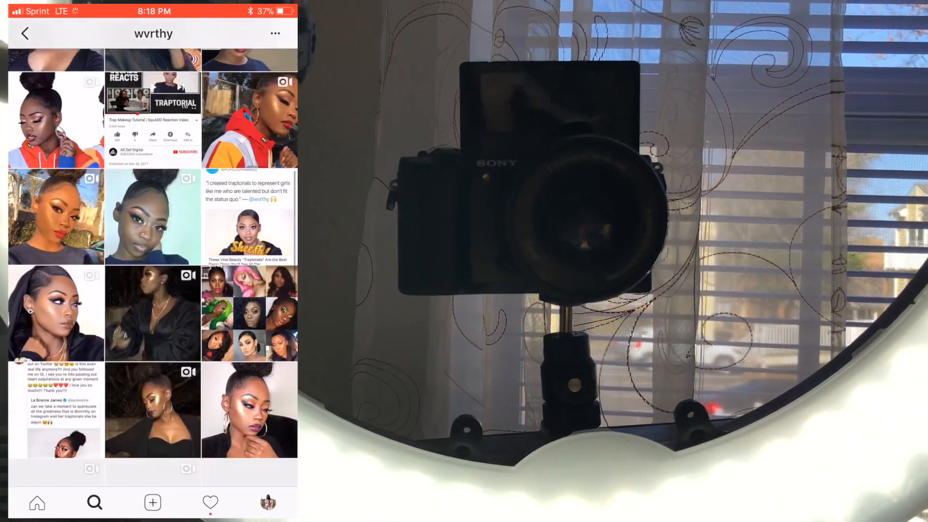
{"action": "scroll", "coordinate": [153, 266], "scroll_direction": "down", "scroll_amount": 15}
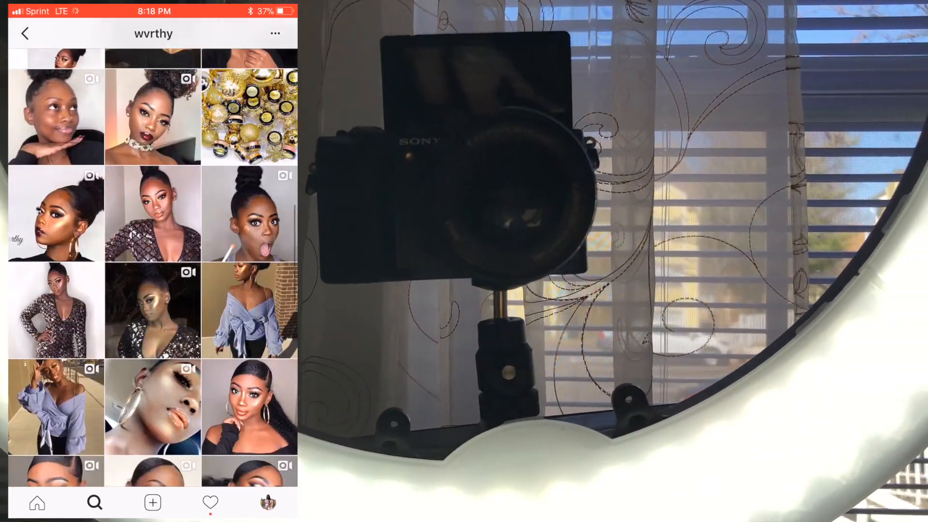
{"action": "scroll", "coordinate": [153, 266], "scroll_direction": "down", "scroll_amount": 5}
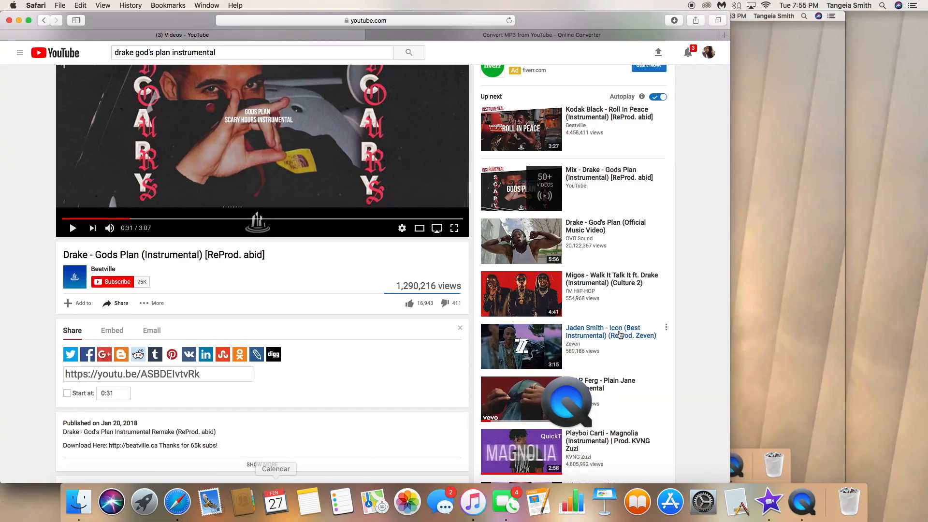
Step: Copy the share link of the "Drake - Gods Plan (Instrumental)" YouTube video
{"action": "left_click", "coordinate": [120, 304]}
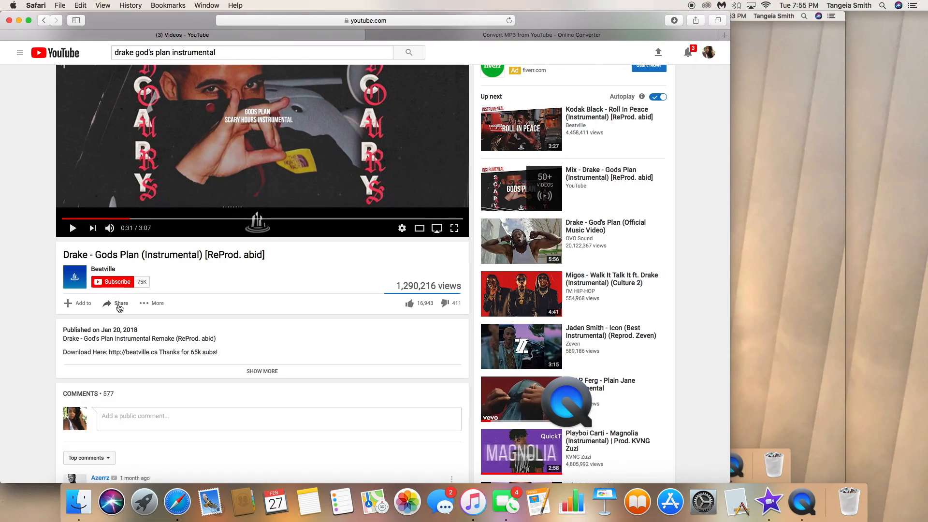
{"action": "left_click", "coordinate": [120, 304]}
{"action": "left_click", "coordinate": [135, 375]}
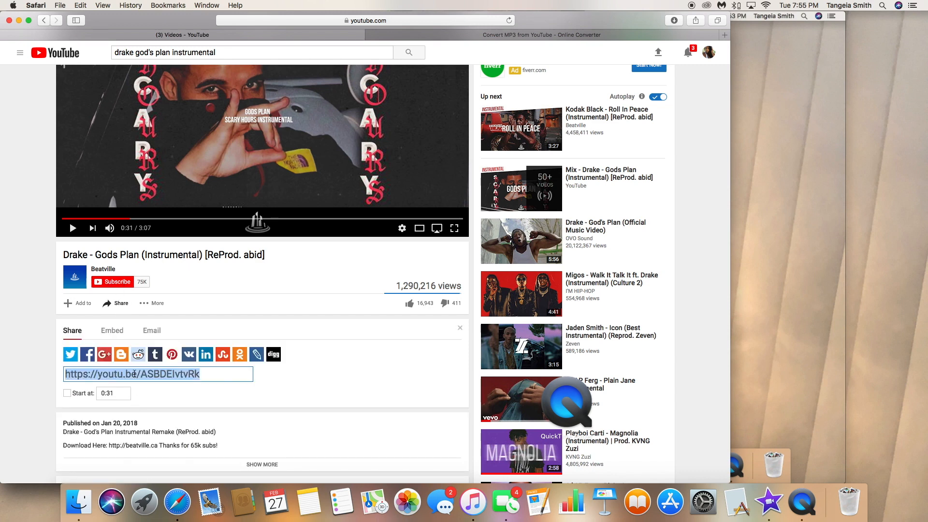
{"action": "right_click", "coordinate": [134, 375]}
{"action": "left_click", "coordinate": [145, 386]}
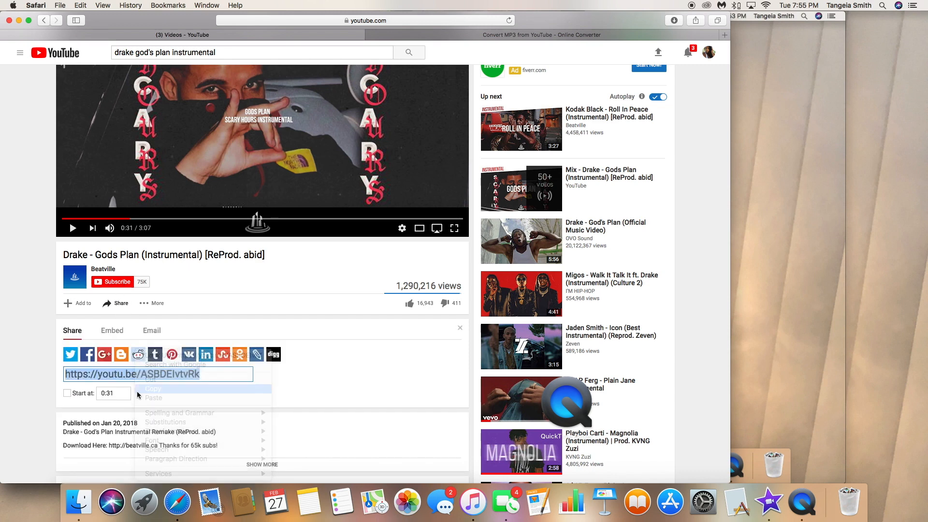
Step: Replace the link in the y2mate.com YouTube to MP3 Converter with the copied video link
{"action": "left_click", "coordinate": [552, 35]}
{"action": "left_click", "coordinate": [486, 219]}
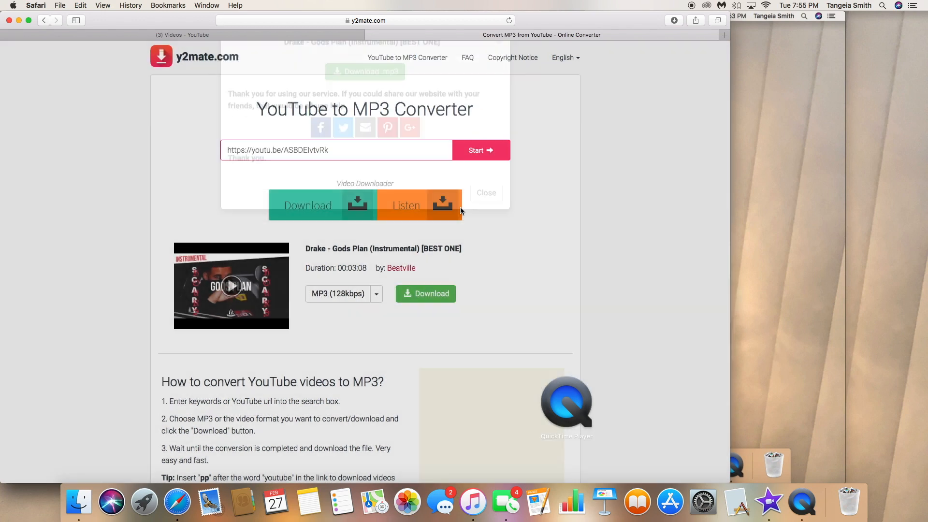
{"action": "left_click_drag", "start_coordinate": [347, 150], "coordinate": [195, 150]}
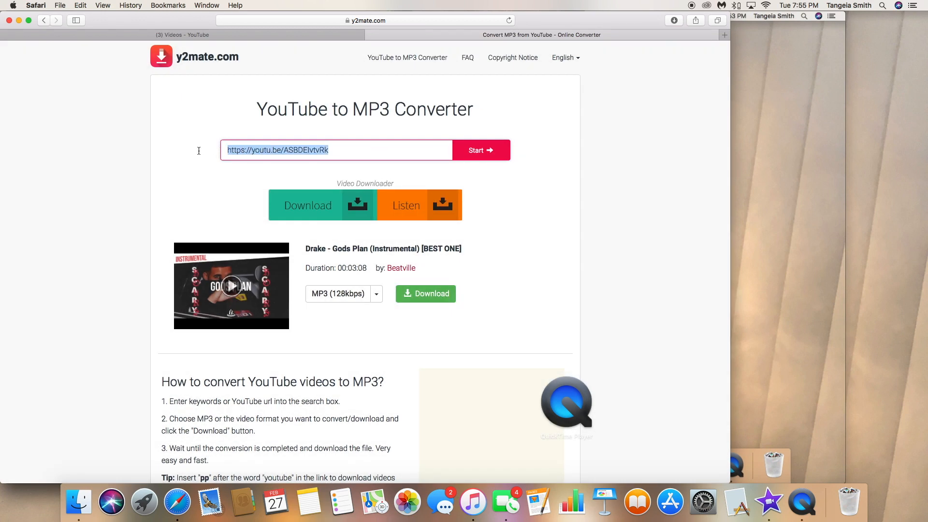
{"action": "key", "text": "BackSpace"}
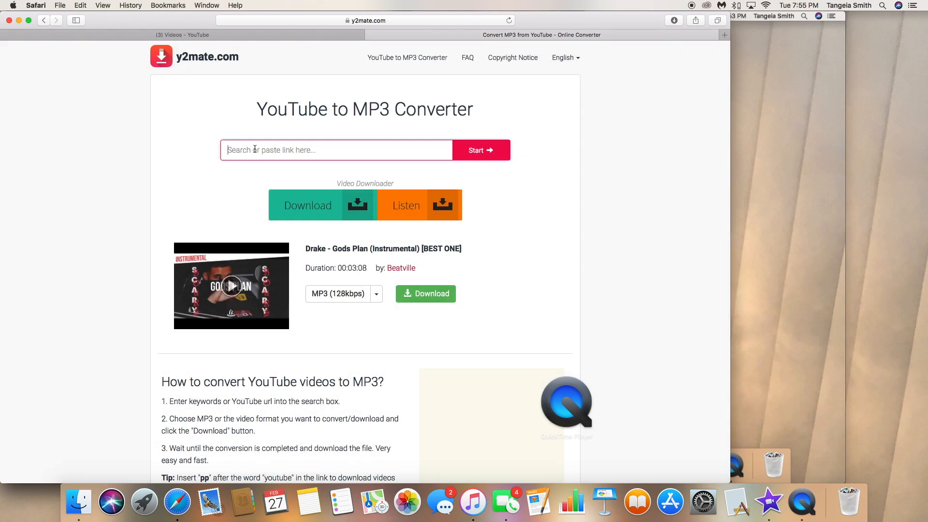
{"action": "right_click", "coordinate": [254, 151]}
{"action": "left_click", "coordinate": [267, 169]}
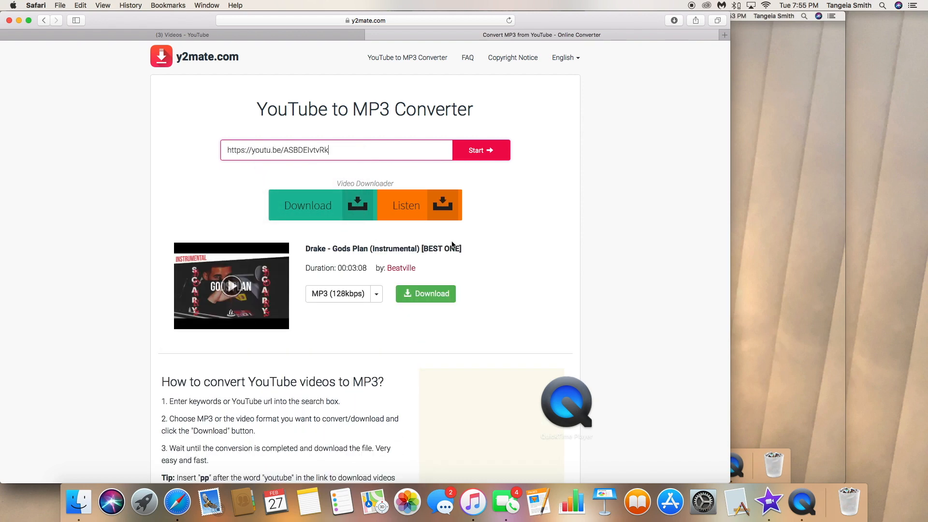
Step: Convert the Gods Plan instrumental to MP3 (128kbps) and download the .mp3 file
{"action": "left_click", "coordinate": [424, 294]}
{"action": "left_click", "coordinate": [368, 102]}
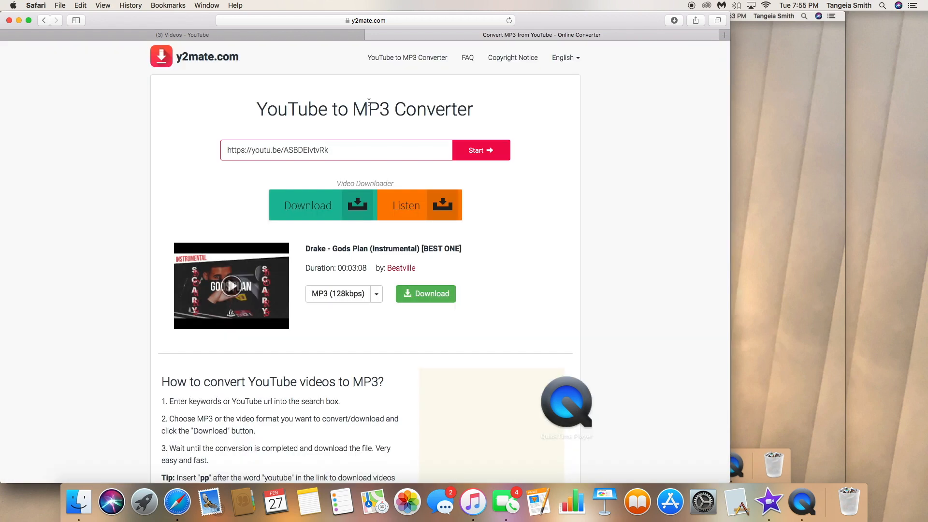
{"action": "left_click", "coordinate": [430, 295]}
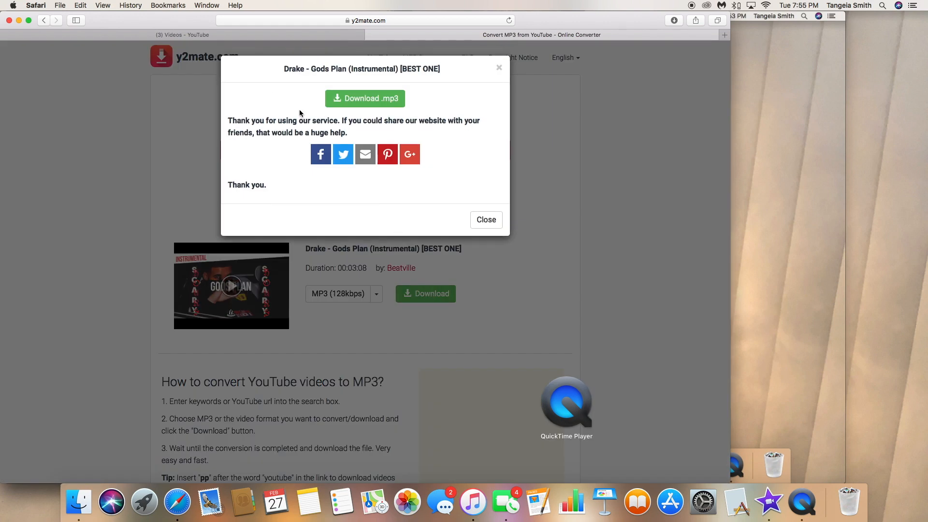
{"action": "left_click", "coordinate": [353, 103]}
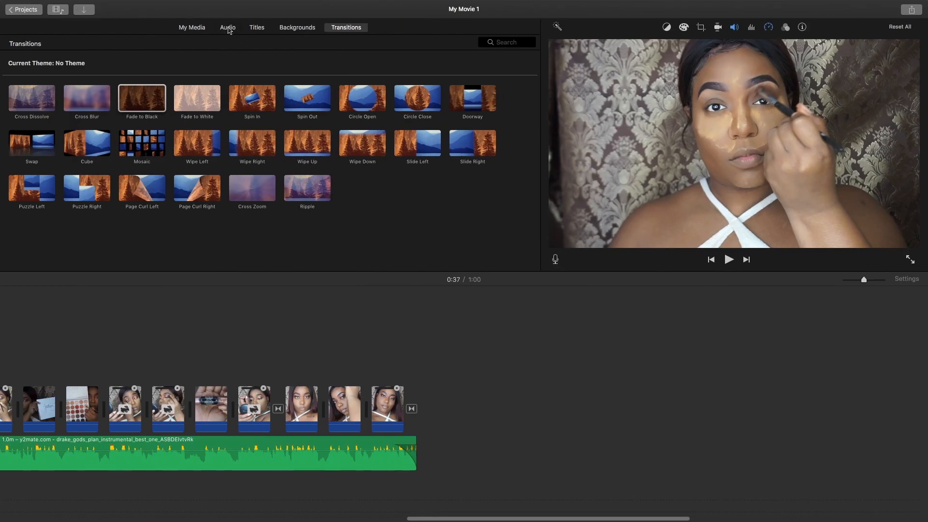
Step: Look up the downloaded drake_gods_plan_instrumental track in the iTunes audio list of the movie project
{"action": "left_click", "coordinate": [228, 28]}
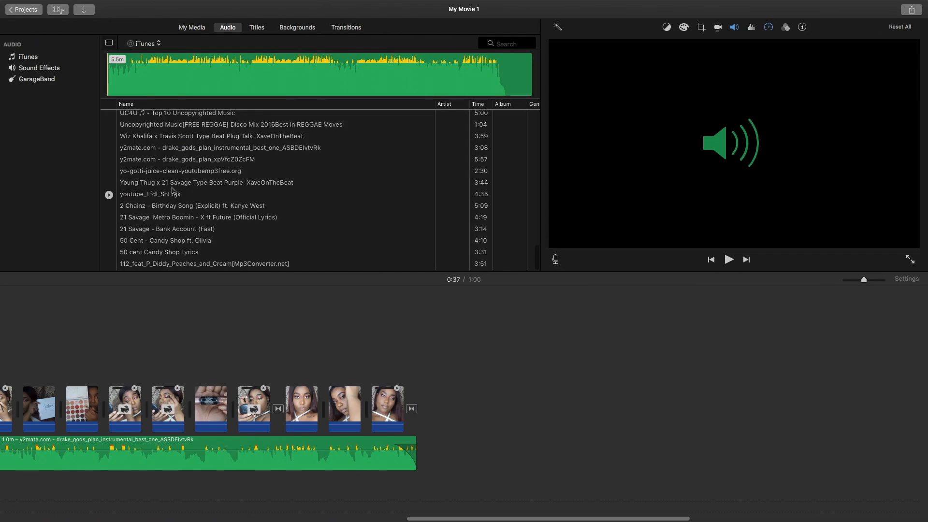
{"action": "scroll", "coordinate": [163, 206], "scroll_direction": "up", "scroll_amount": 1}
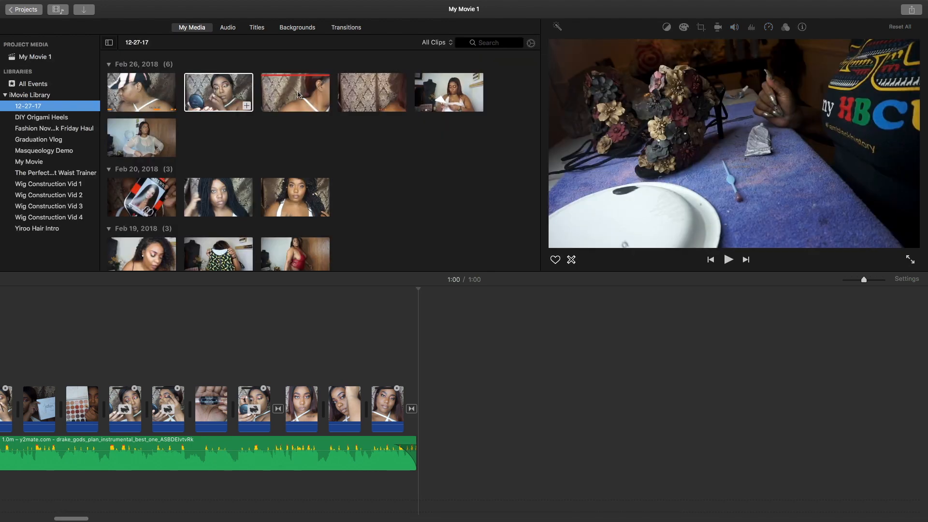
Step: Add the fourth Feb 26, 2018 clip to the end of the timeline and place the drake_gods_plan_instrumental track beneath it
{"action": "left_click_drag", "start_coordinate": [370, 91], "coordinate": [486, 411]}
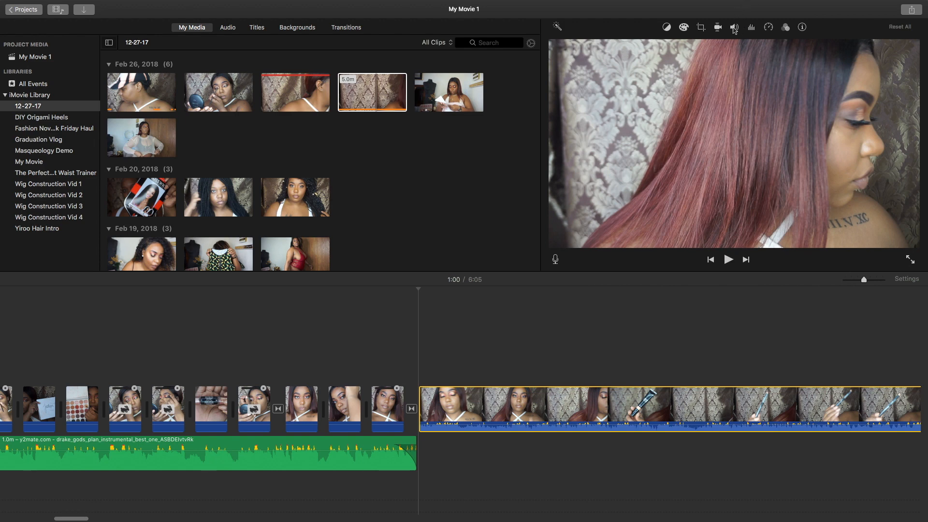
{"action": "left_click", "coordinate": [228, 27]}
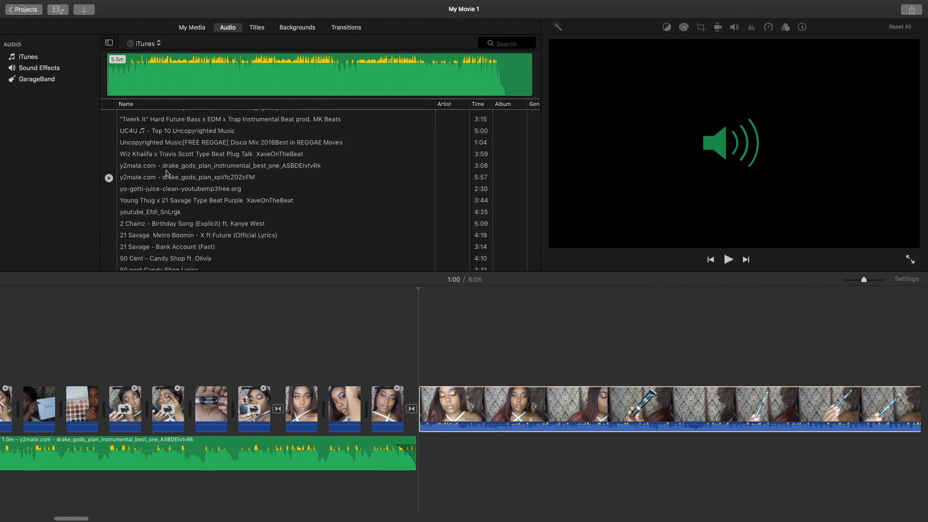
{"action": "left_click_drag", "start_coordinate": [159, 170], "coordinate": [421, 457]}
Step: Mute the original audio of the newly added clip
{"action": "left_click", "coordinate": [443, 406]}
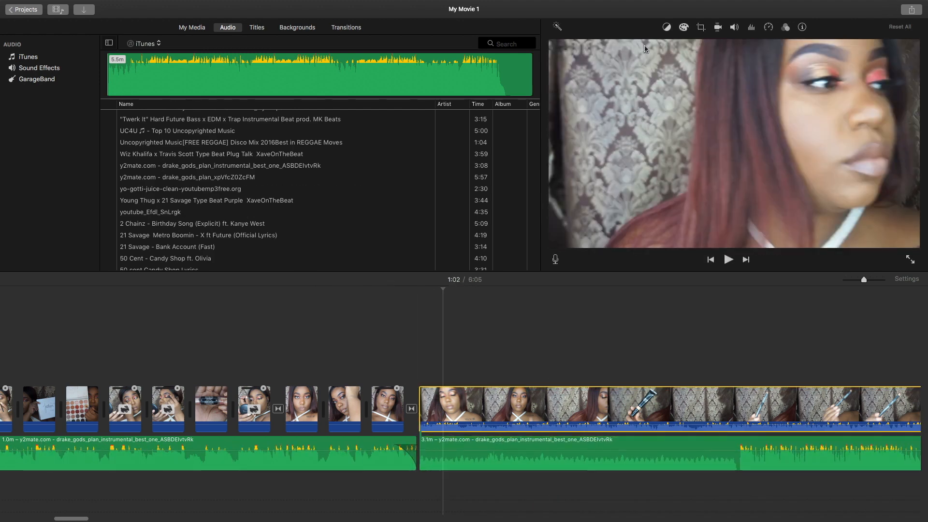
{"action": "left_click", "coordinate": [734, 28]}
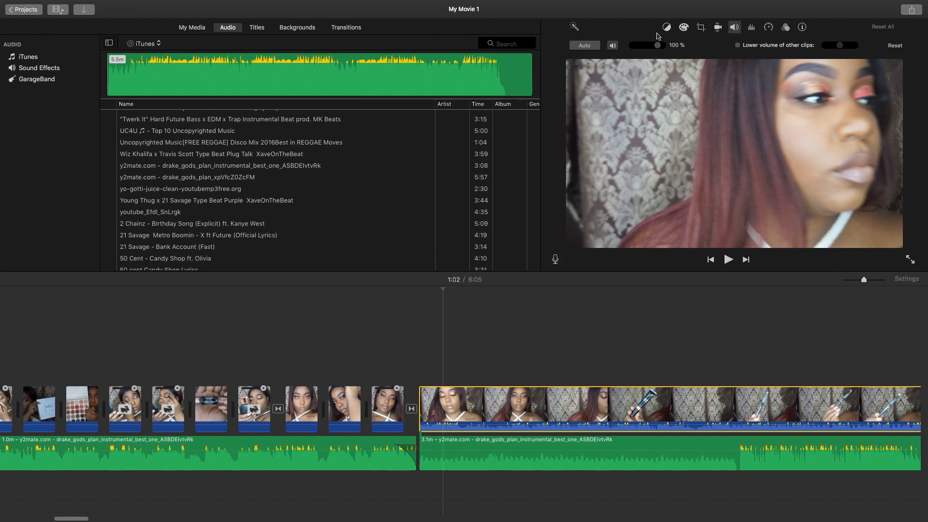
{"action": "left_click", "coordinate": [613, 46]}
Step: Delete the opening section of the new clip, up to the Liquid Glow tube shot
{"action": "left_click", "coordinate": [419, 380]}
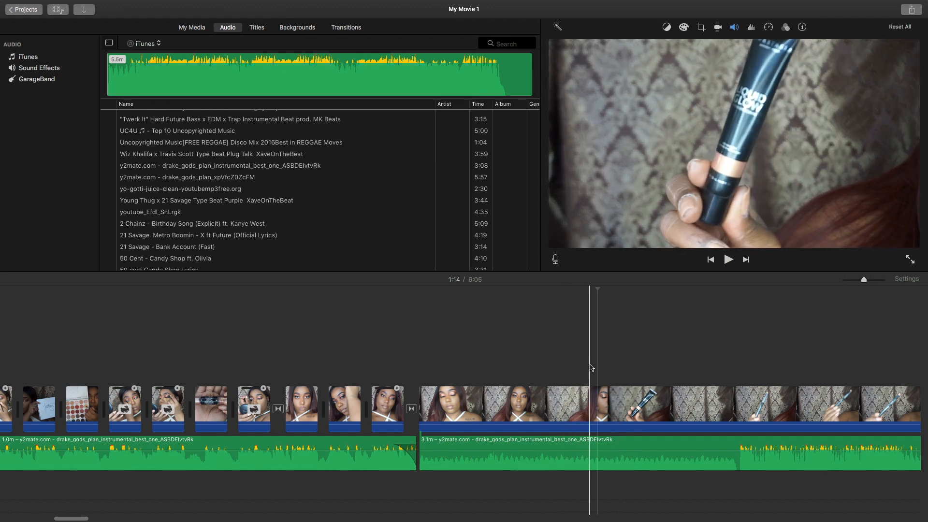
{"action": "key", "text": "super+b"}
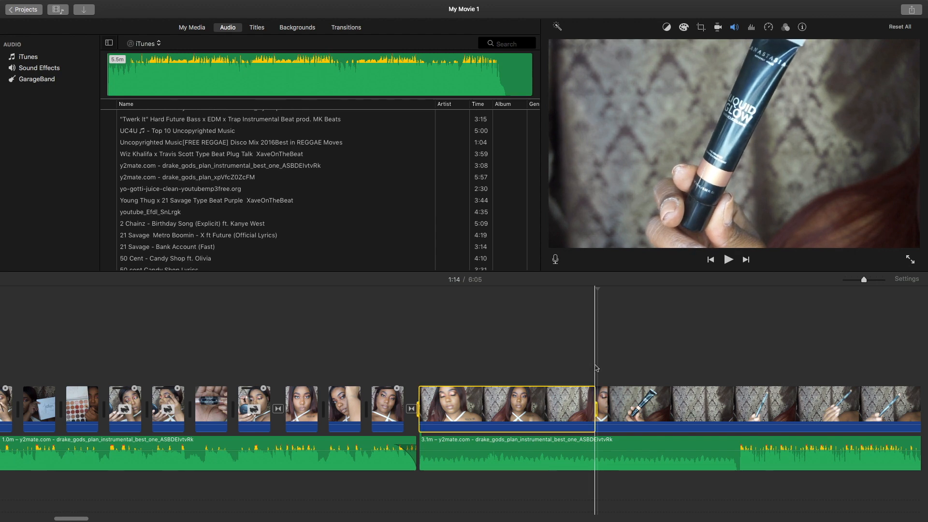
{"action": "key", "text": "Delete"}
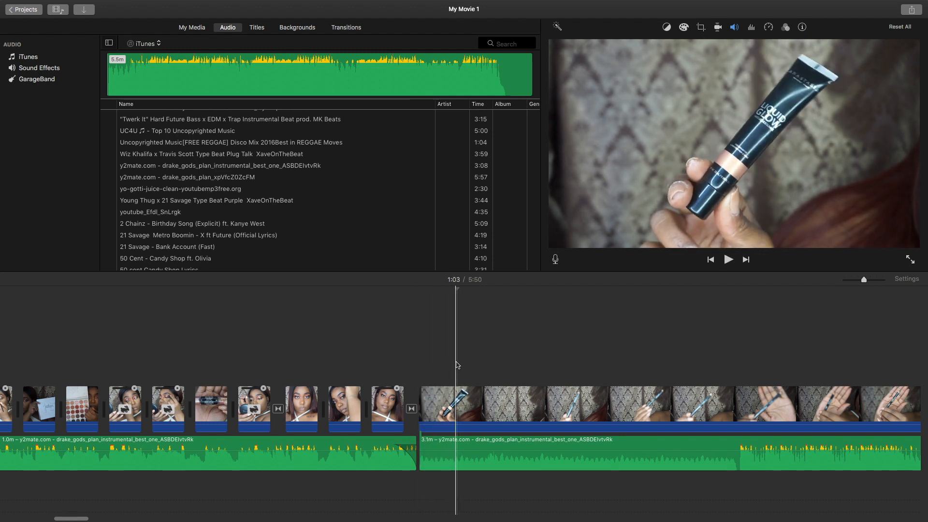
Step: Split the clip at about 1:03 to isolate a short Liquid Glow shot, and play back the cut
{"action": "key", "text": "i"}
{"action": "key", "text": "o"}
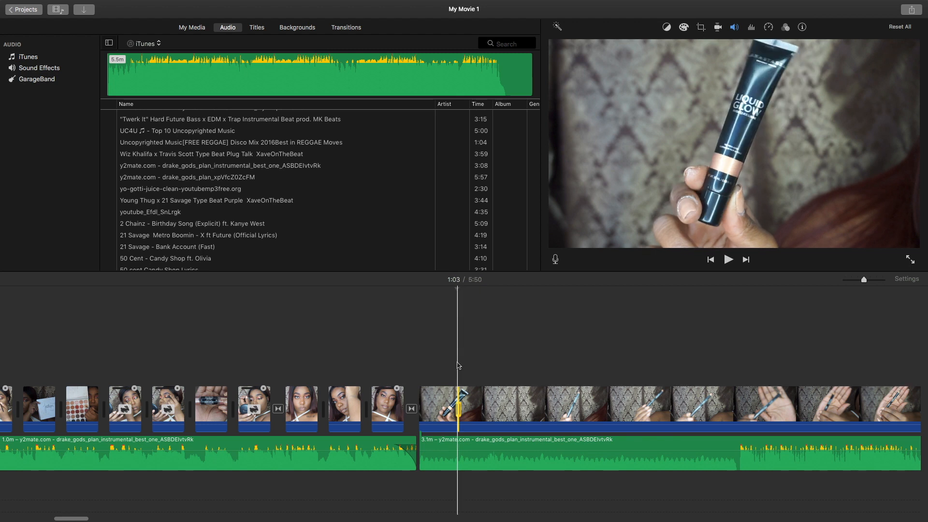
{"action": "key", "text": "cmd+b"}
{"action": "key", "text": "space"}
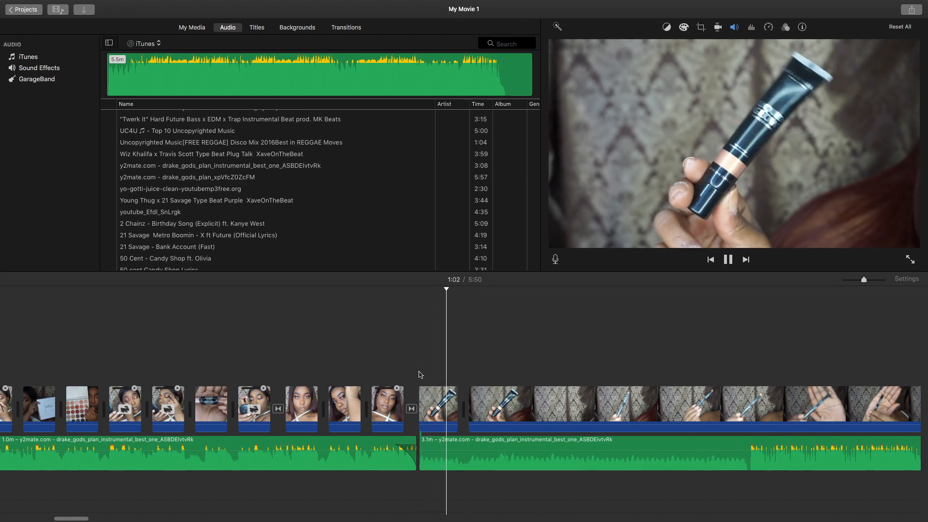
{"action": "key", "text": "space"}
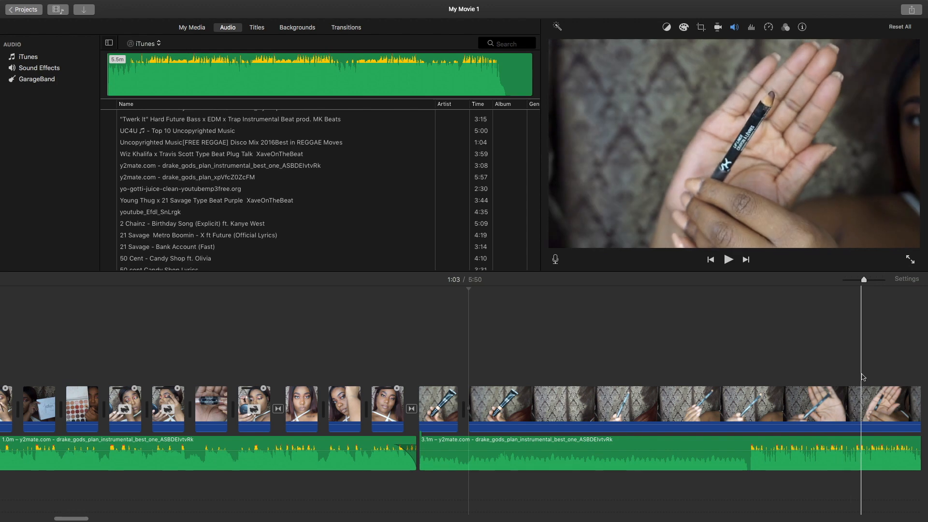
Step: Delete the footage between the Liquid Glow and lip liner shots, and split off the lip liner shot at about 1:05
{"action": "left_click", "coordinate": [863, 378]}
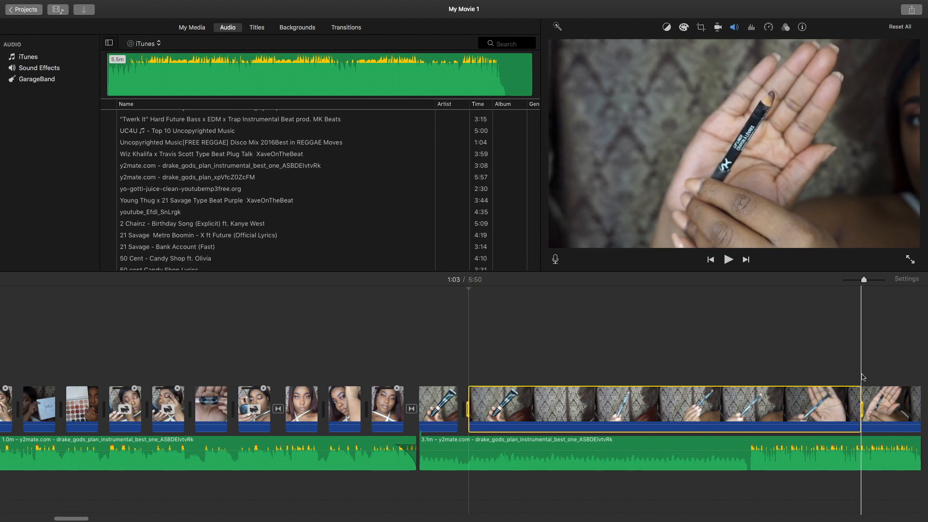
{"action": "key", "text": "Delete"}
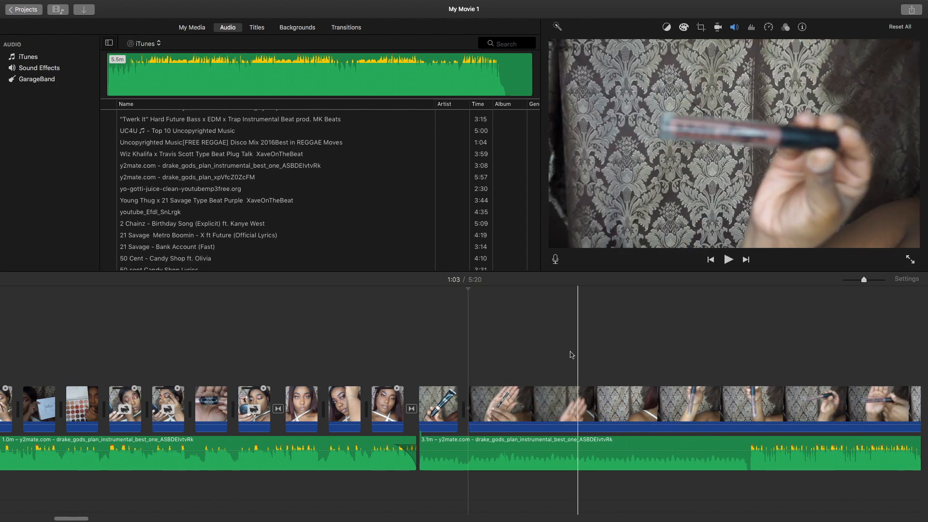
{"action": "key", "text": "space"}
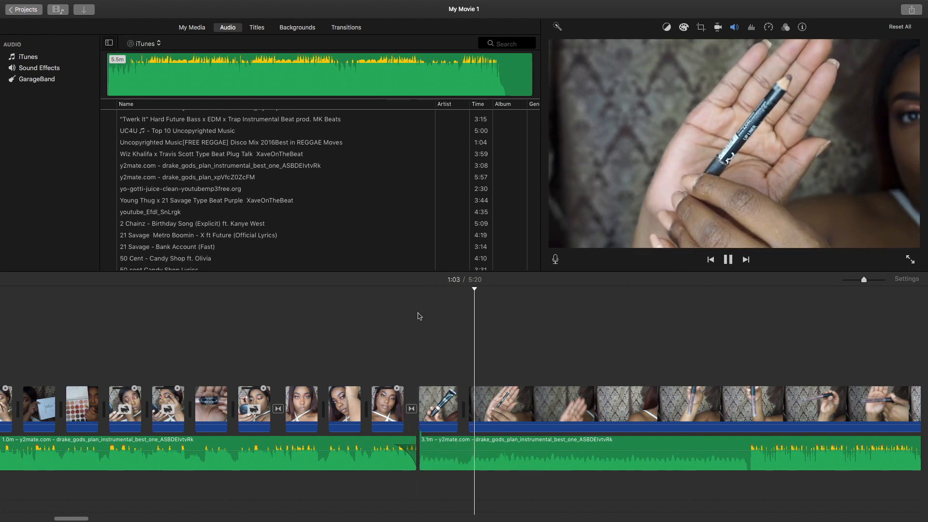
{"action": "key", "text": "space"}
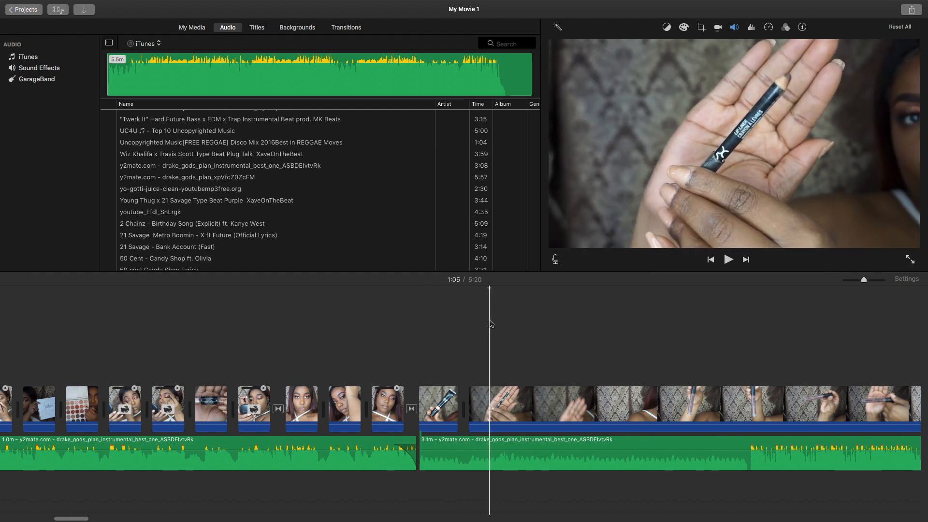
{"action": "key", "text": "super+b"}
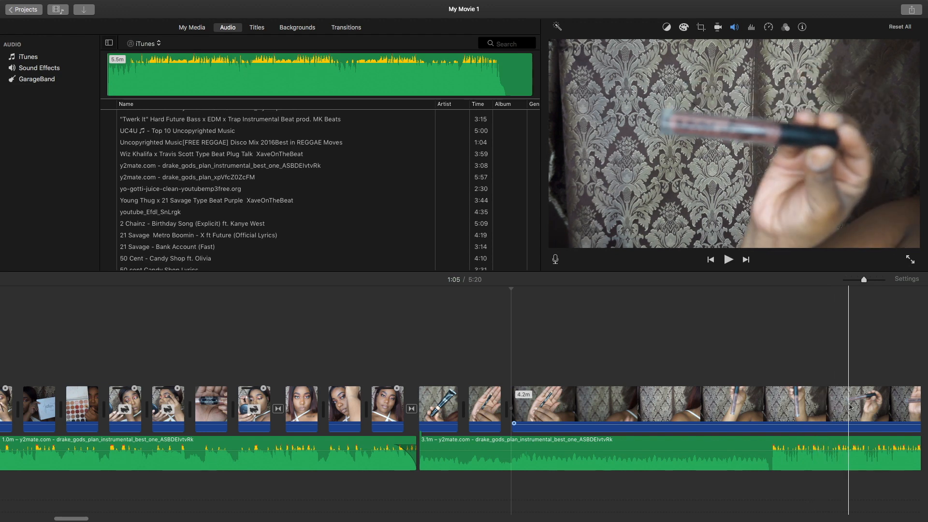
Step: Delete the footage leading up to the NYX Lingerie lipstick, and split off that shot at about 1:06
{"action": "scroll", "coordinate": [863, 405], "scroll_direction": "right", "scroll_amount": 3}
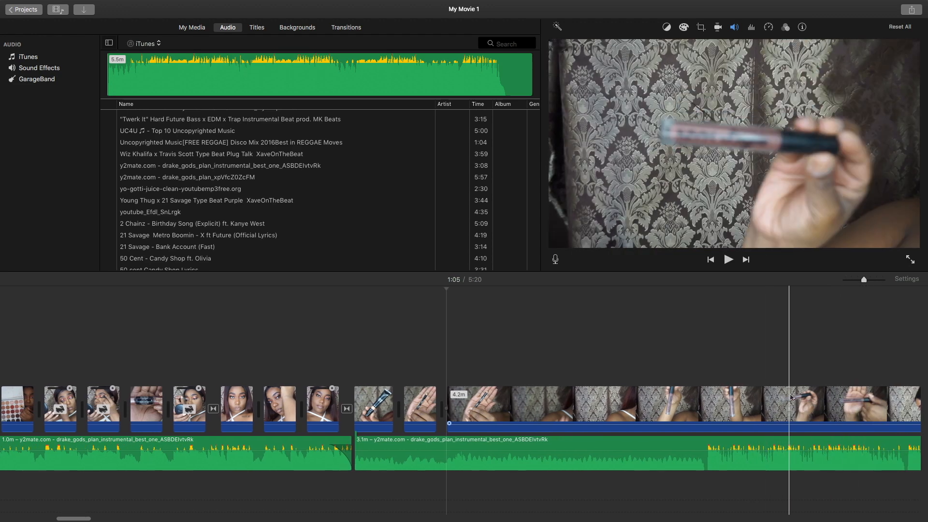
{"action": "scroll", "coordinate": [850, 401], "scroll_direction": "right", "scroll_amount": 6}
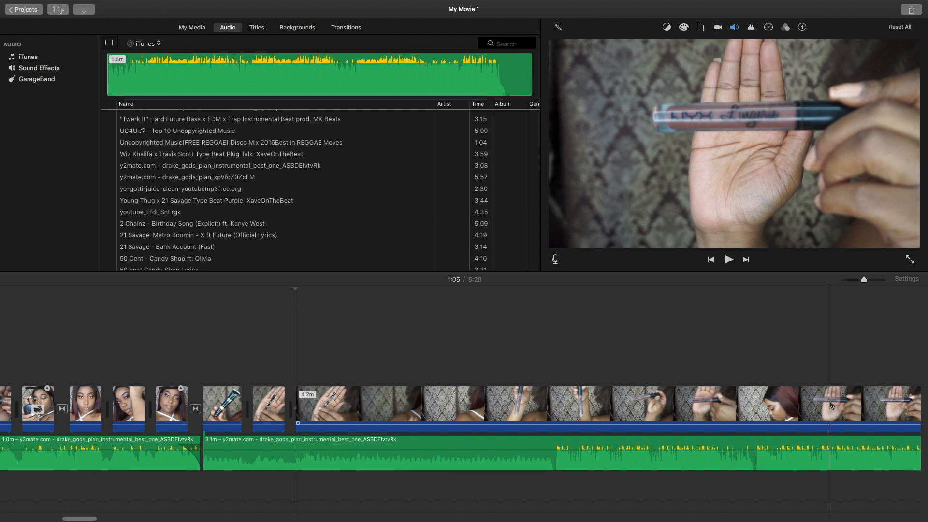
{"action": "key", "text": "super+b"}
{"action": "key", "text": "Delete"}
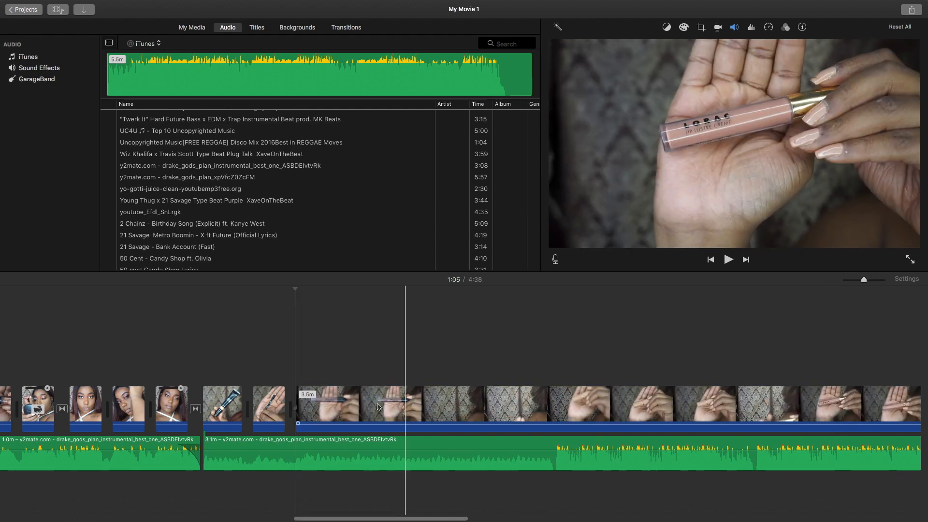
{"action": "key", "text": "space"}
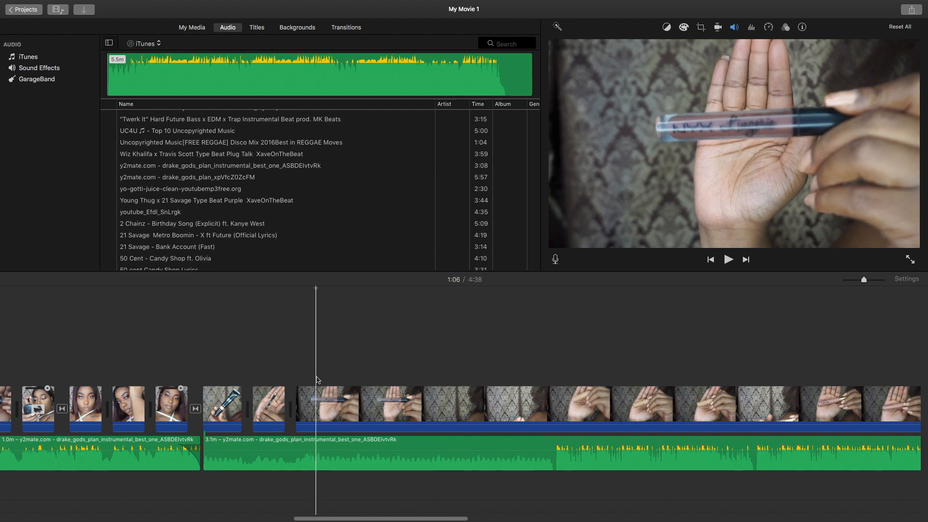
{"action": "key", "text": "super+b"}
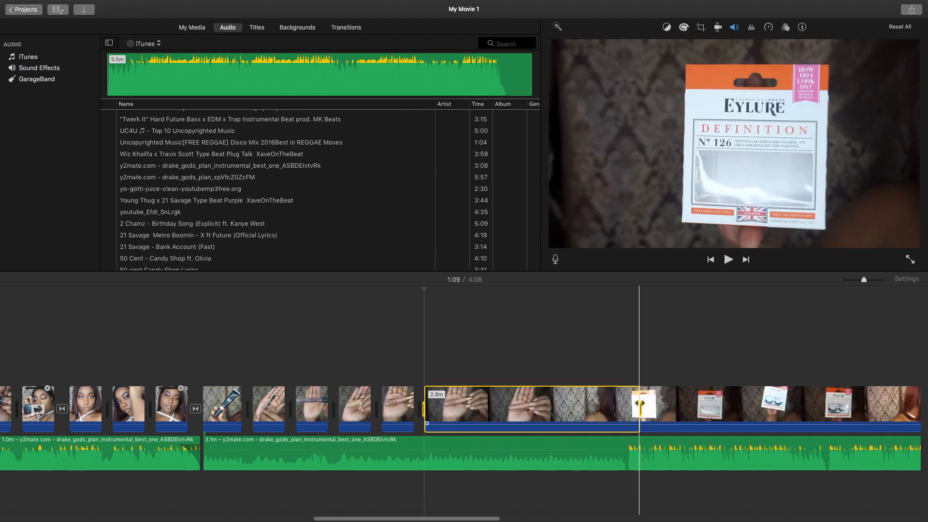
Step: Delete the footage leading up to the Eylure lash box, plus its opening shot split off at about 1:11
{"action": "key", "text": "Delete"}
{"action": "key", "text": "space"}
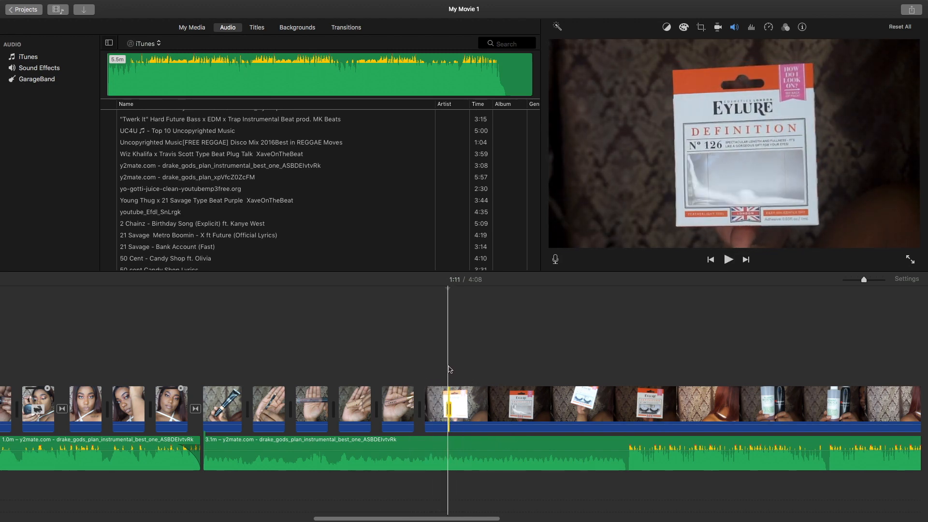
{"action": "key", "text": "super+b"}
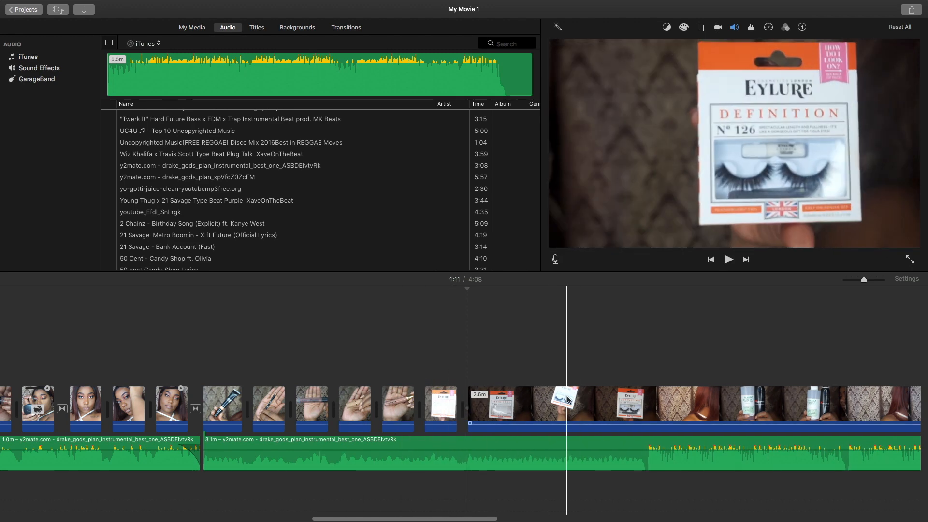
{"action": "left_click", "coordinate": [441, 404]}
{"action": "key", "text": "Delete"}
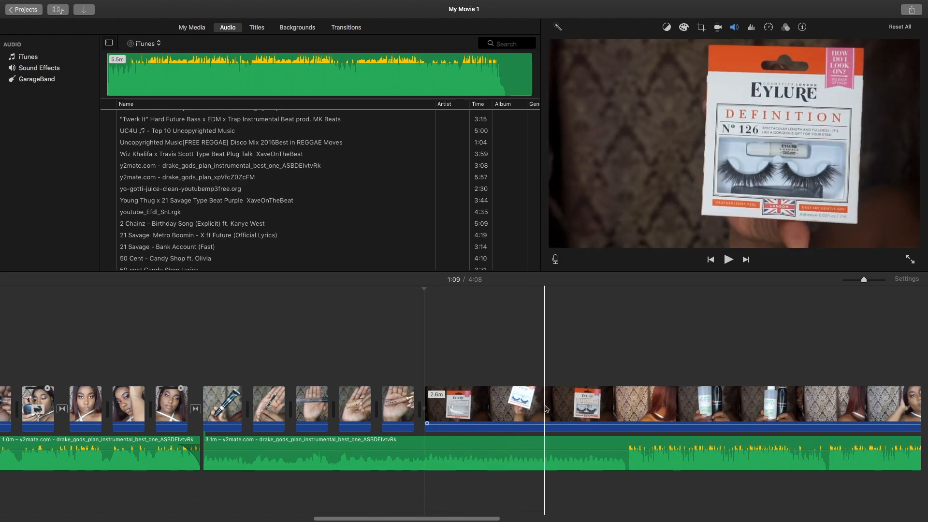
Step: Isolate a short shot of the Eylure No 126 box with lashes, delete the footage up to the Mario Badescu spray, and play back the cut
{"action": "key", "text": "space"}
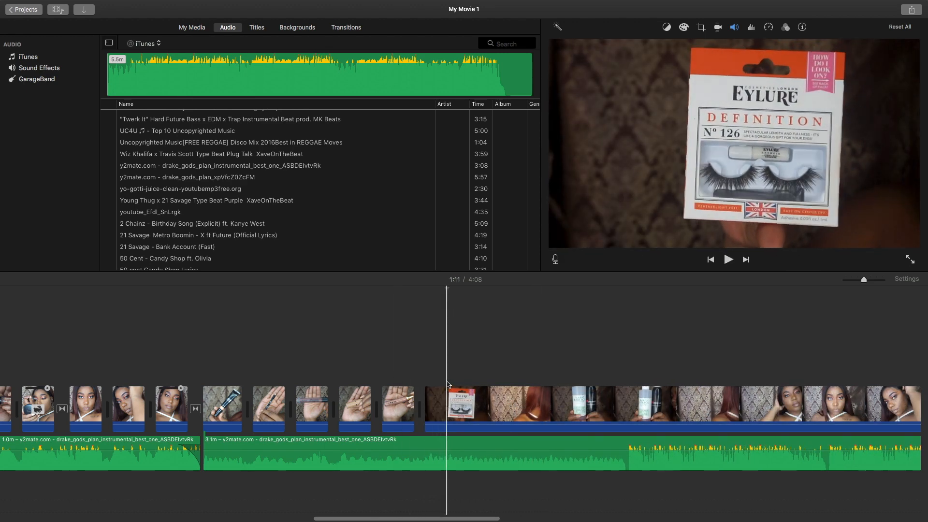
{"action": "key", "text": "super+b"}
{"action": "key", "text": "super+b"}
{"action": "key", "text": "Delete"}
{"action": "key", "text": "space"}
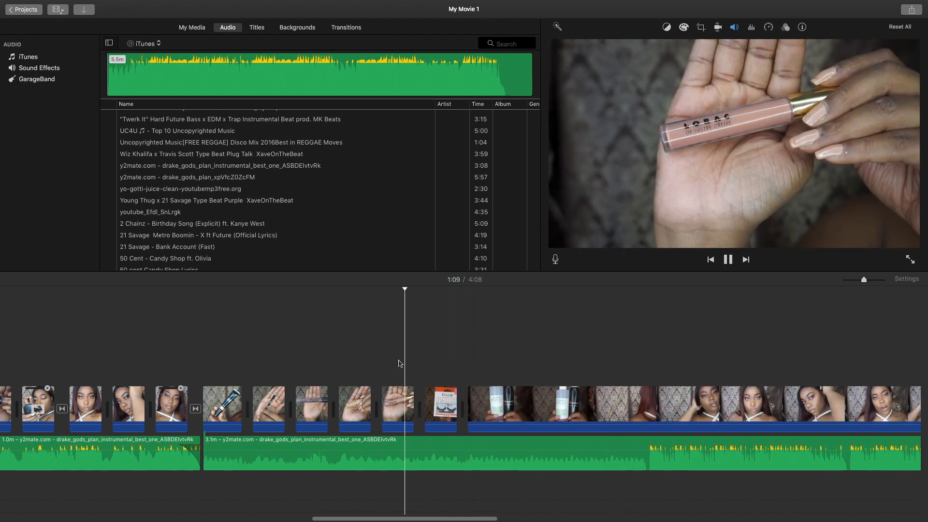
{"action": "key", "text": "space"}
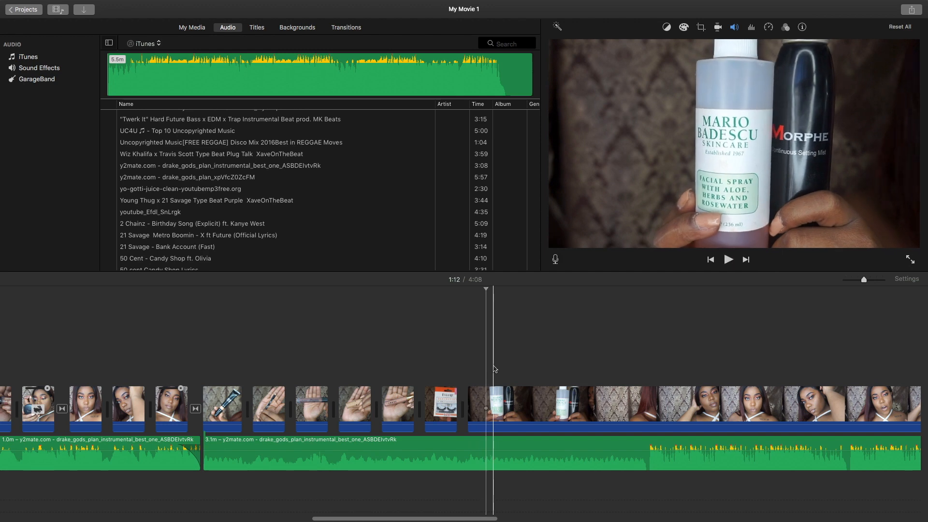
Step: Split off the Mario Badescu and Morphe spray shot at about 1:12 and delete the footage up to the posing shots
{"action": "key", "text": "super+b"}
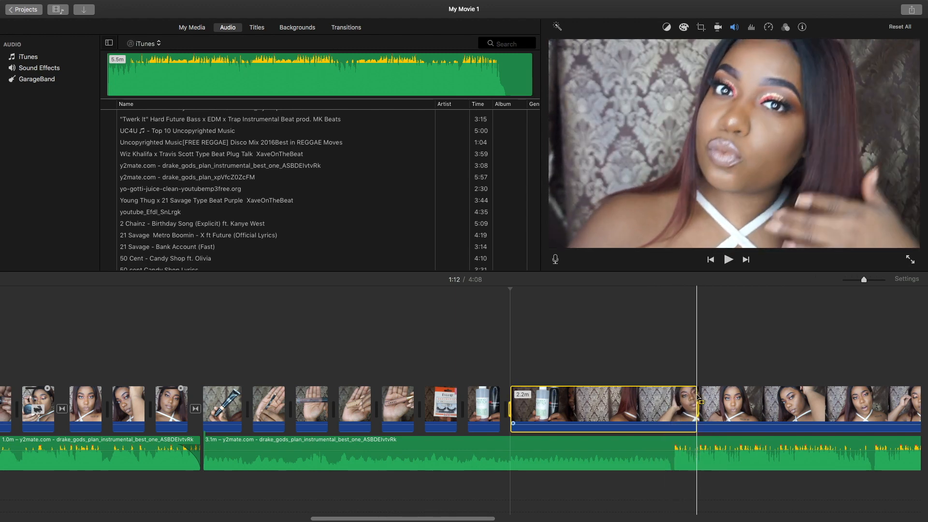
{"action": "key", "text": "Delete"}
{"action": "key", "text": "space"}
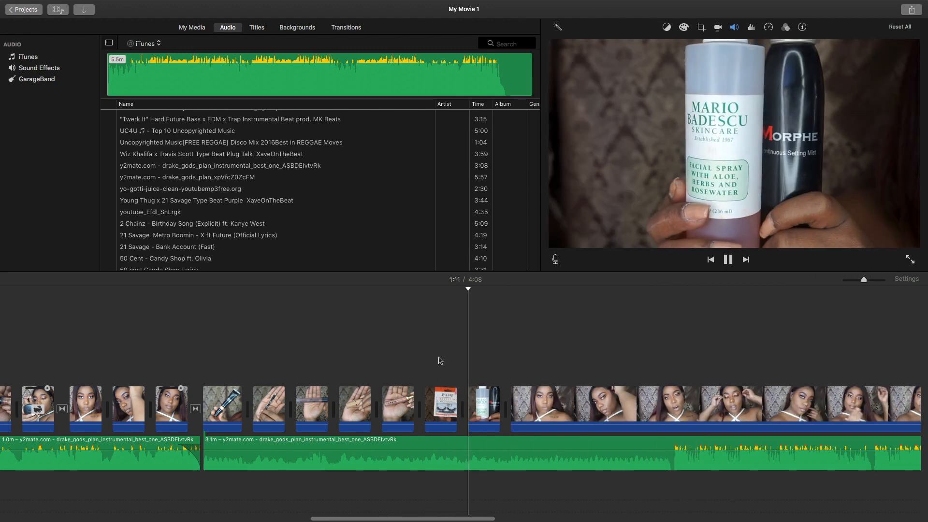
{"action": "key", "text": "space"}
Step: Add a Page Curl Right transition between the spray shot and the posing footage, and play it back
{"action": "left_click", "coordinate": [346, 27]}
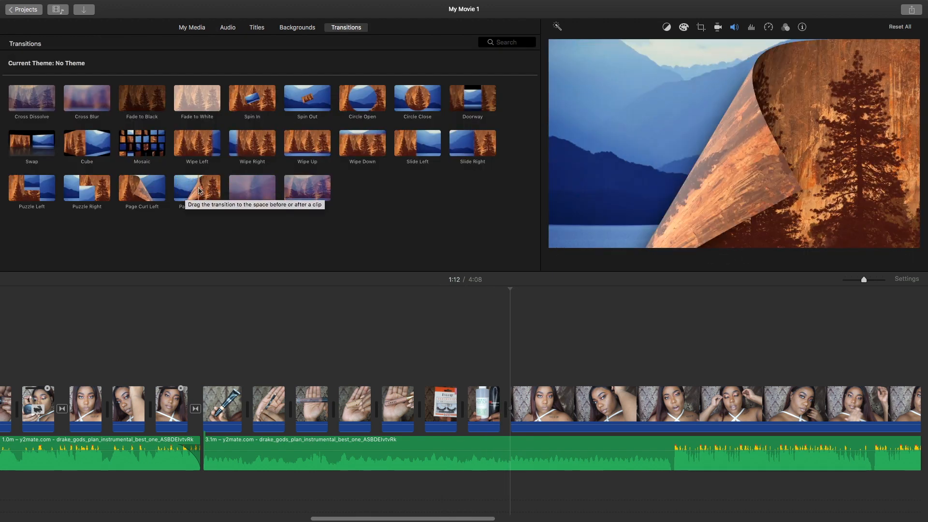
{"action": "left_click_drag", "start_coordinate": [199, 190], "coordinate": [508, 409]}
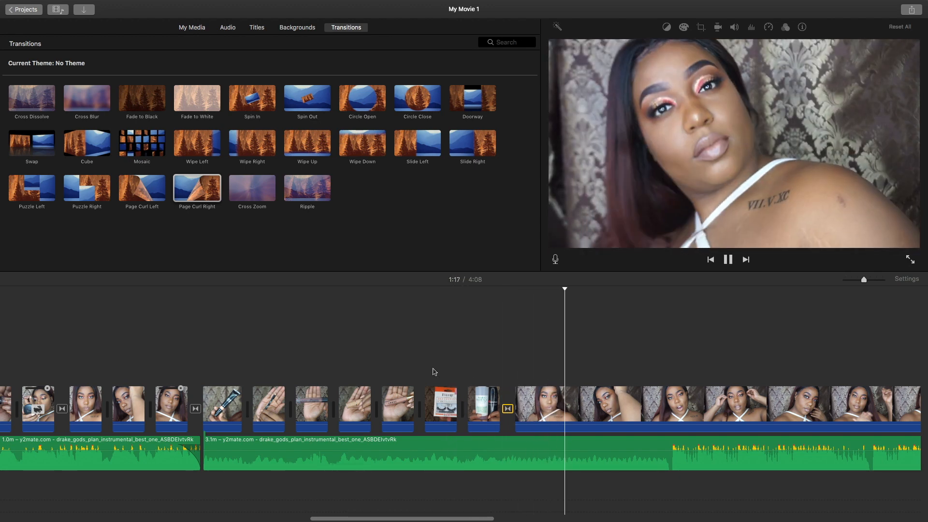
{"action": "key", "text": "space"}
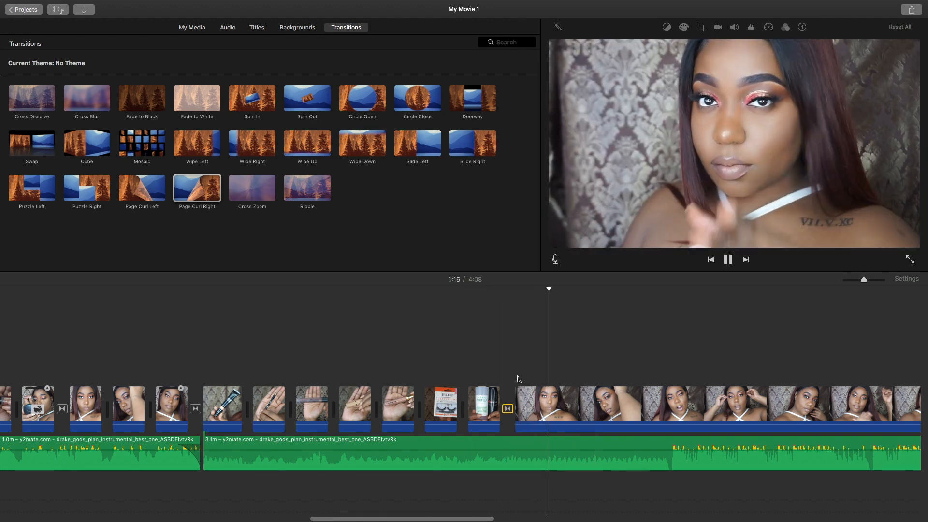
Step: Cut the posing footage into three short shots, the last ending at about 1:18, and delete the unused footage between them
{"action": "key", "text": "space"}
{"action": "key", "text": "super+b"}
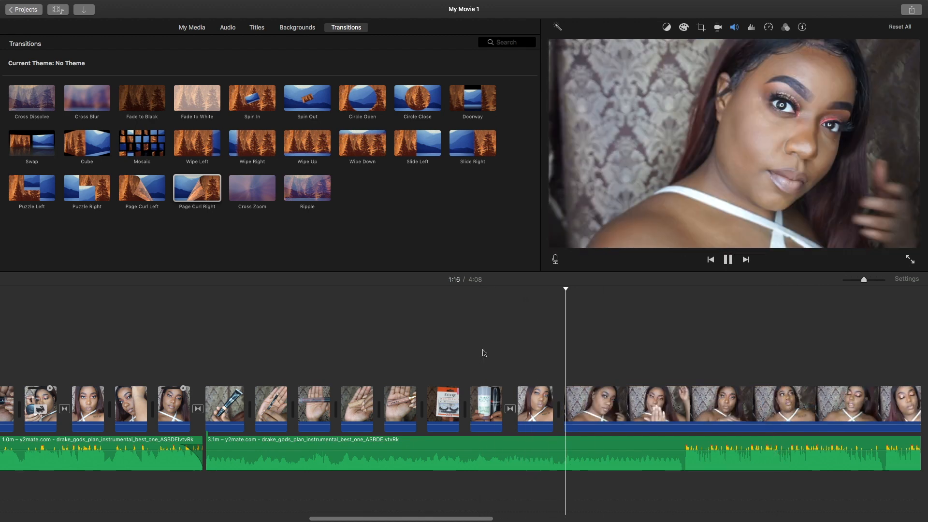
{"action": "key", "text": "super+b"}
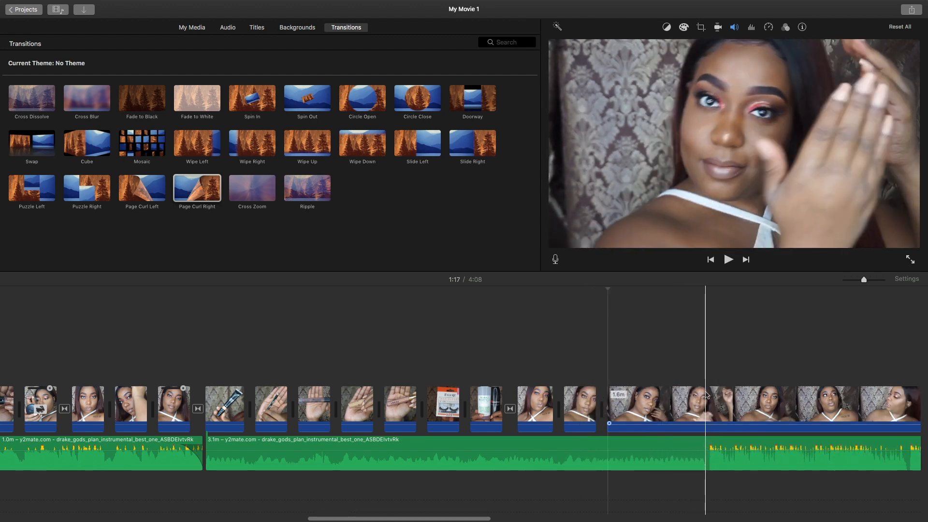
{"action": "key", "text": "Delete"}
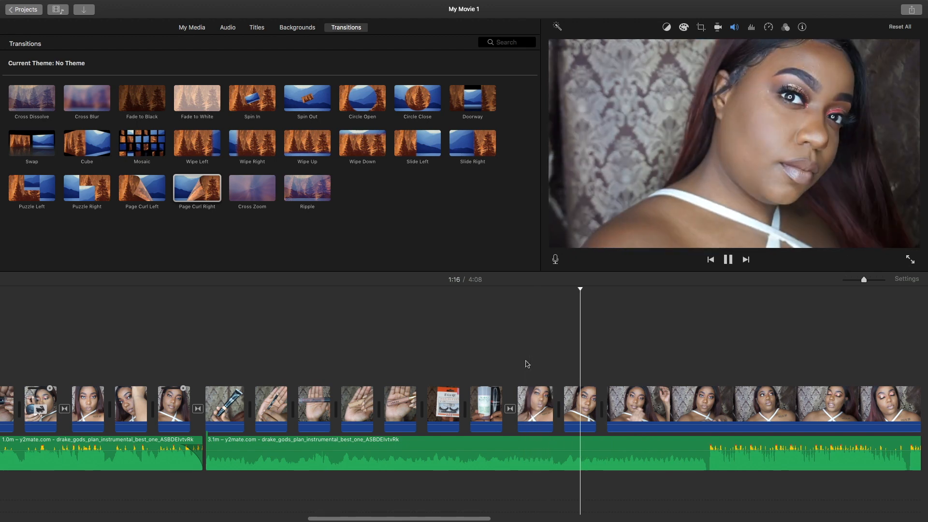
{"action": "key", "text": "space"}
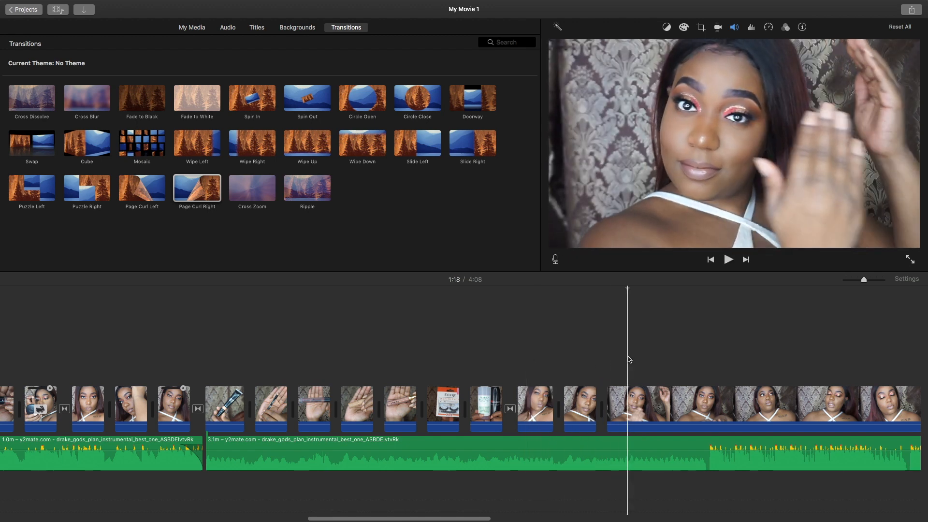
{"action": "key", "text": "super+b"}
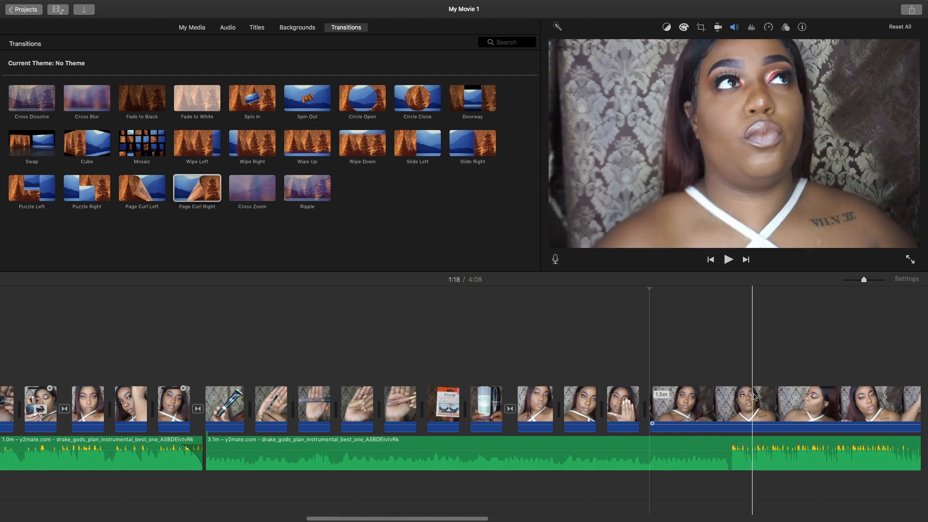
Step: Split the remaining footage at about 1:41 and move a short raised-hands shot in front of the third posing shot
{"action": "scroll", "coordinate": [856, 398], "scroll_direction": "right", "scroll_amount": 5}
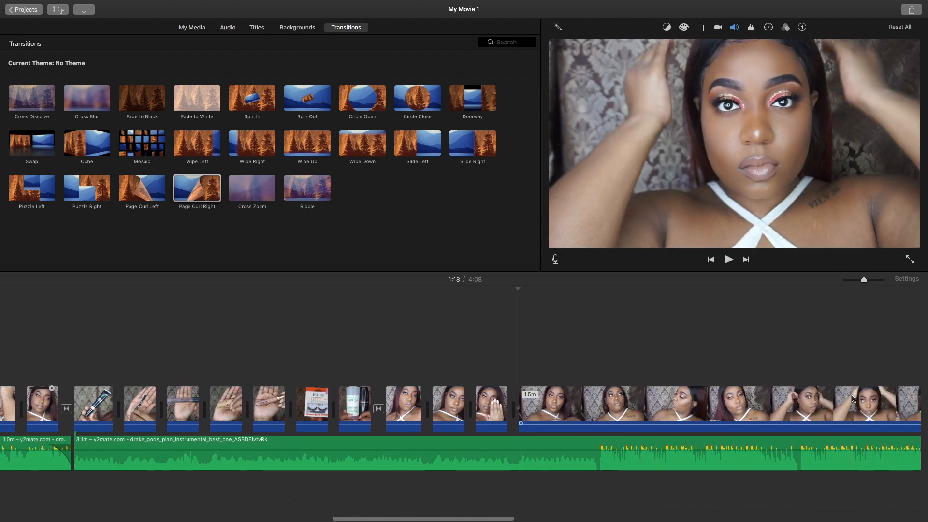
{"action": "scroll", "coordinate": [870, 399], "scroll_direction": "right", "scroll_amount": 9}
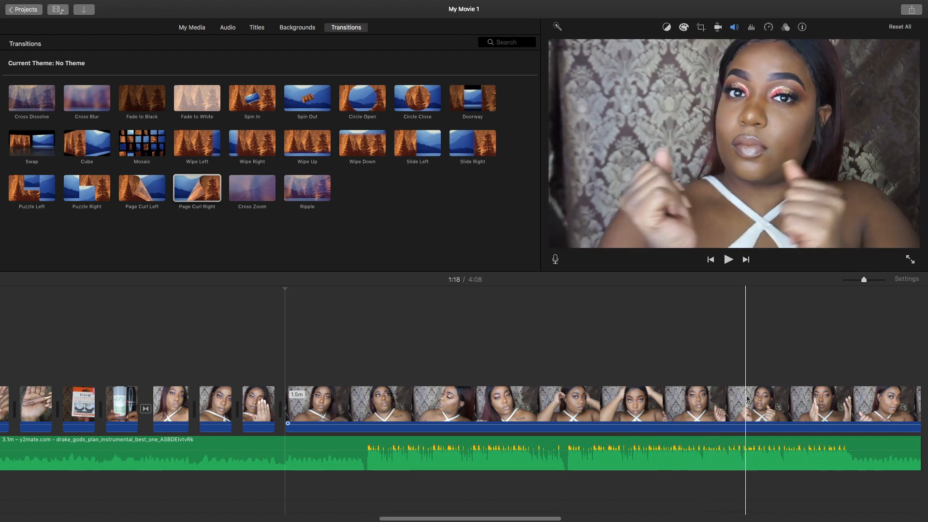
{"action": "scroll", "coordinate": [725, 401], "scroll_direction": "right", "scroll_amount": 7}
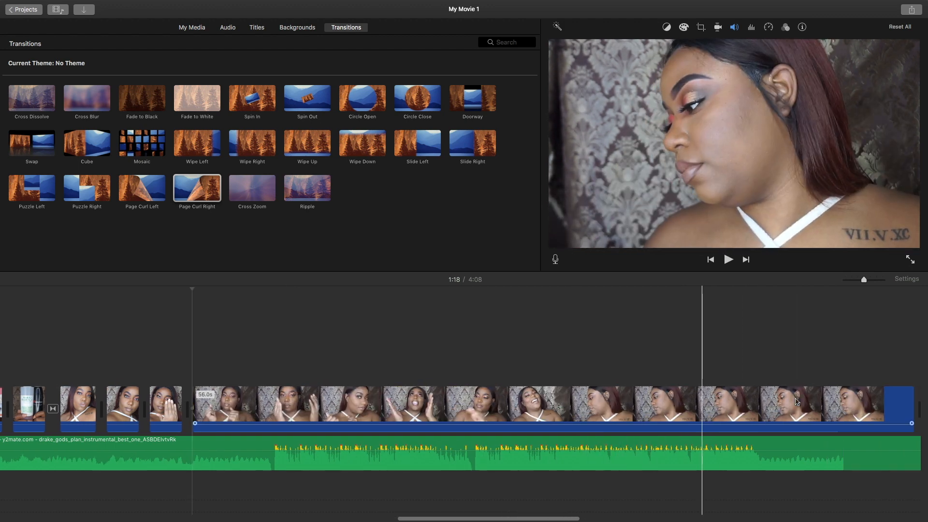
{"action": "scroll", "coordinate": [688, 400], "scroll_direction": "left", "scroll_amount": 8}
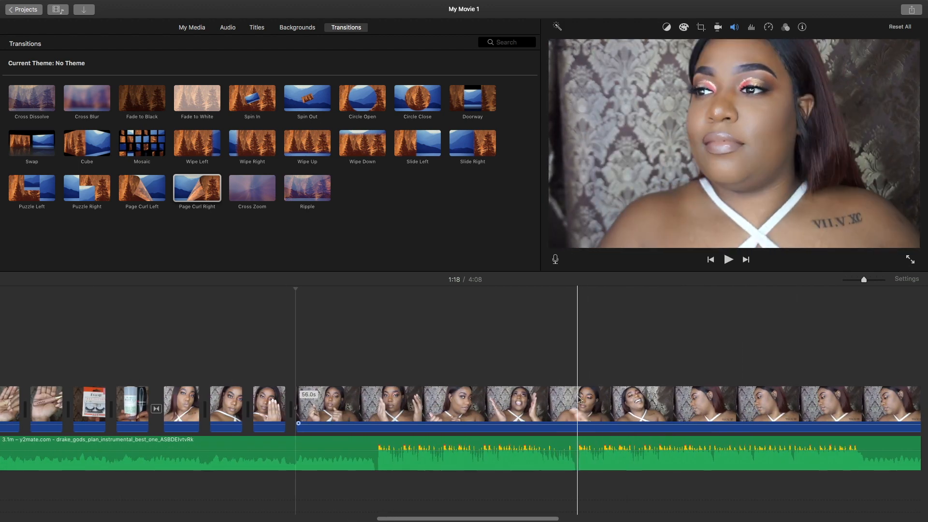
{"action": "left_click", "coordinate": [589, 400]}
{"action": "key", "text": "super+b"}
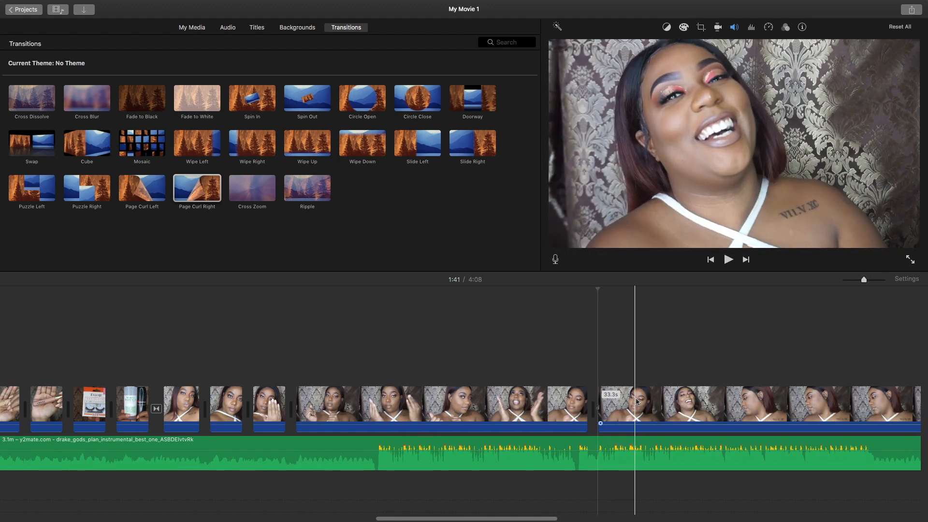
{"action": "left_click_drag", "start_coordinate": [642, 401], "coordinate": [253, 409]}
{"action": "scroll", "coordinate": [140, 391], "scroll_direction": "left", "scroll_amount": 3}
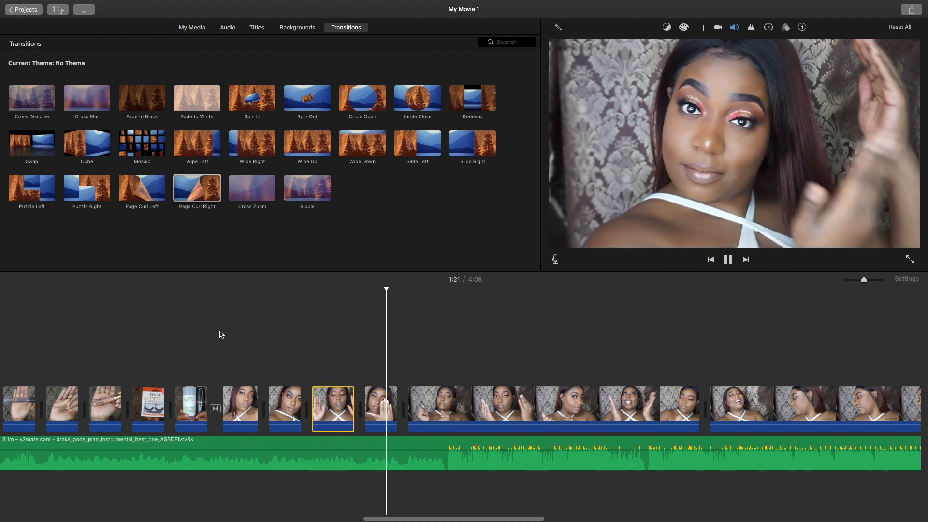
{"action": "left_click", "coordinate": [428, 367]}
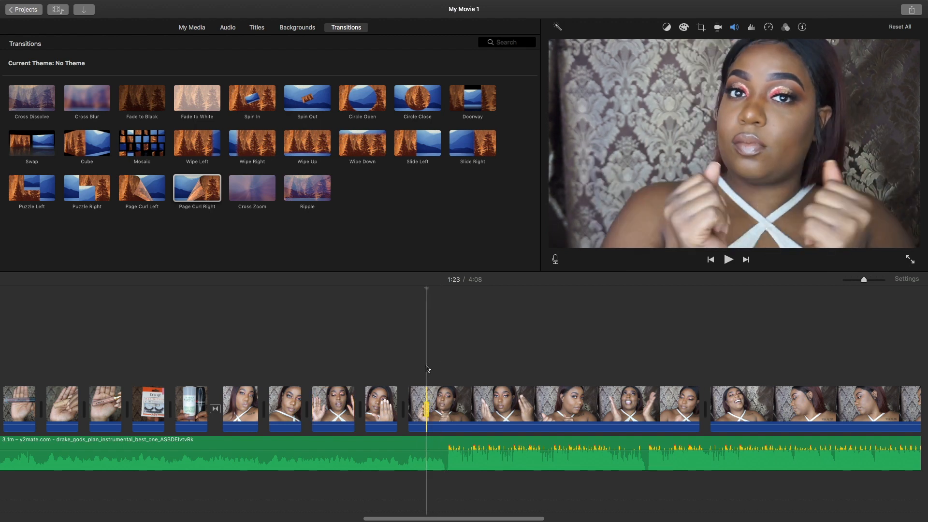
Step: Split off a final short posing shot at about 1:23 and delete all video footage after it
{"action": "key", "text": "super+b"}
{"action": "left_click", "coordinate": [480, 406]}
{"action": "key", "text": "Delete"}
{"action": "left_click", "coordinate": [478, 406]}
{"action": "key", "text": "Delete"}
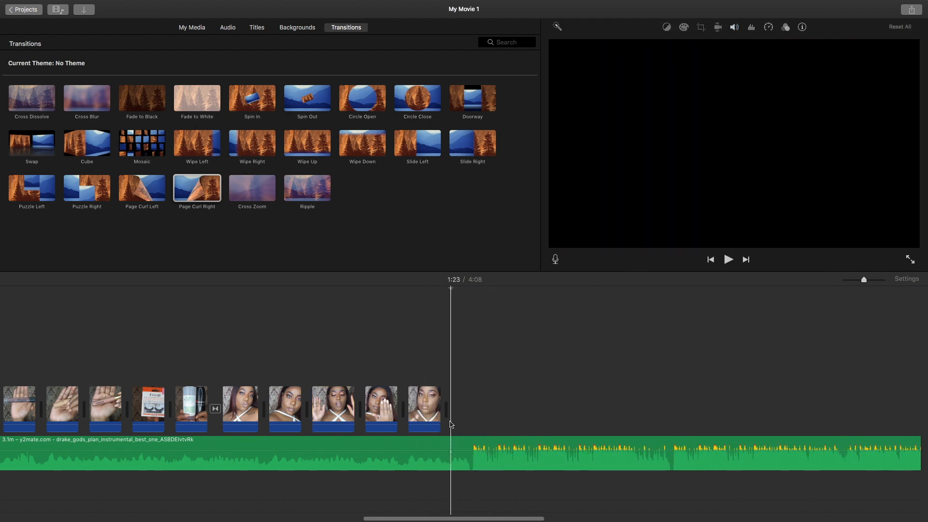
Step: Split the music at about 1:23, delete the excess after the video's end, and fade out the remaining audio
{"action": "key", "text": "super+b"}
{"action": "left_click", "coordinate": [497, 442]}
{"action": "key", "text": "Delete"}
{"action": "left_click_drag", "start_coordinate": [438, 445], "coordinate": [429, 446]}
Step: Add a Fade to Black transition after the final clip and play back the edited movie
{"action": "left_click_drag", "start_coordinate": [142, 99], "coordinate": [447, 408]}
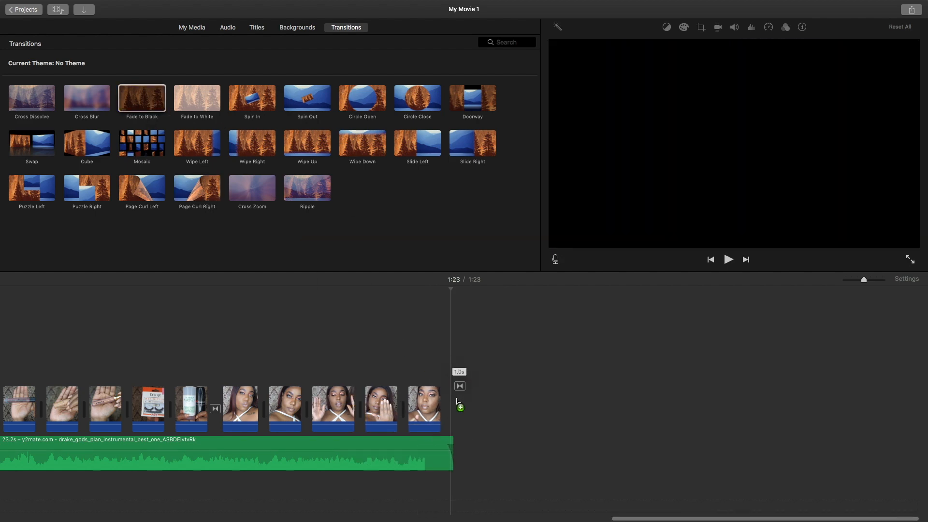
{"action": "scroll", "coordinate": [232, 348], "scroll_direction": "left", "scroll_amount": 5}
{"action": "left_click", "coordinate": [124, 330]}
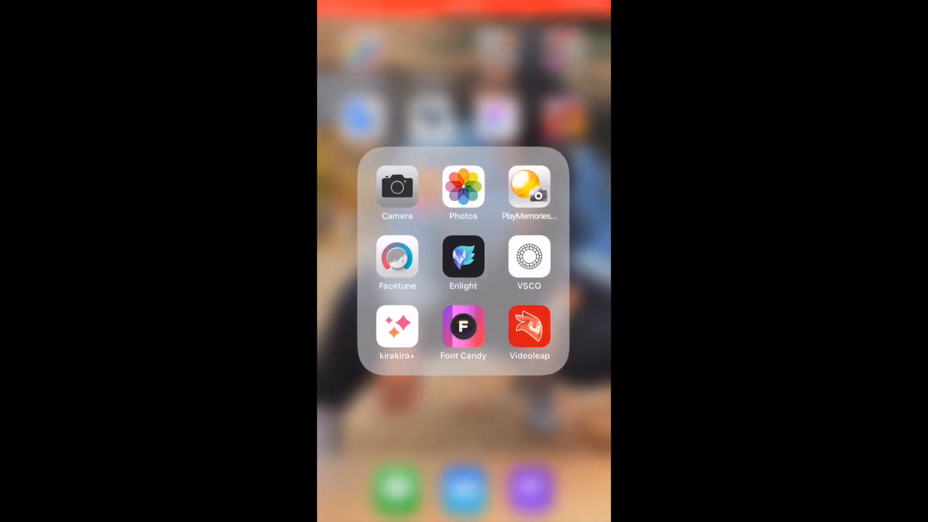
Step: Switch to Photos on the phone and open the saved makeup video from today at 8:14 PM
{"action": "left_click", "coordinate": [463, 184]}
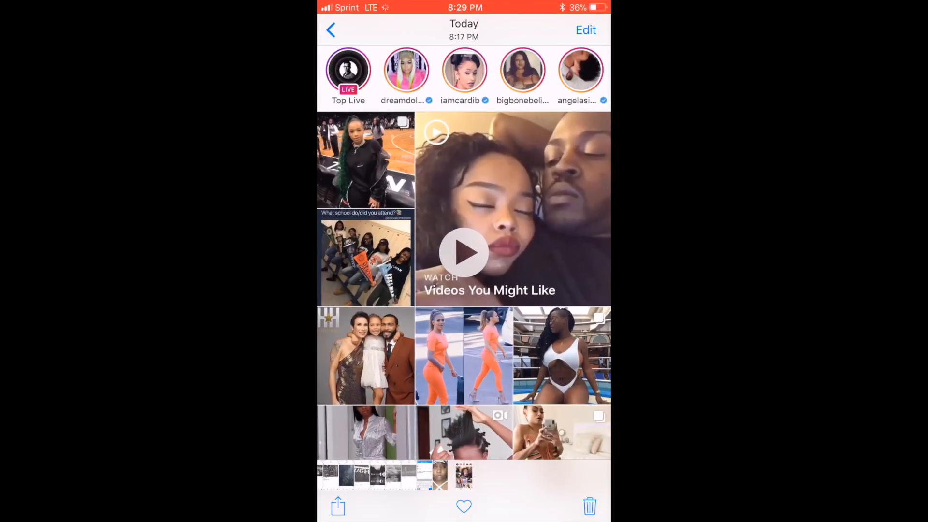
{"action": "left_click", "coordinate": [331, 30]}
{"action": "left_click", "coordinate": [574, 377]}
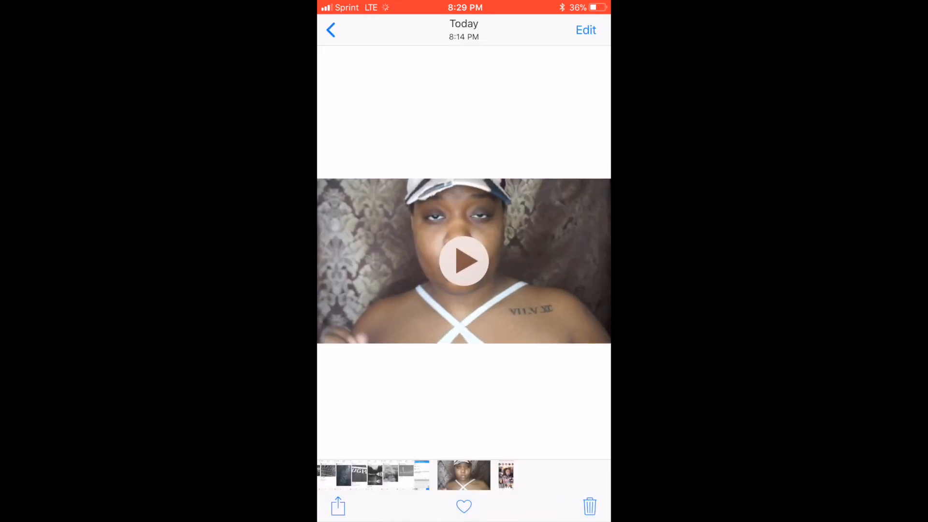
Step: Switch to Instagram and start a new post from the photo library
{"action": "key", "text": "Home"}
{"action": "key", "text": "Home"}
{"action": "left_click", "coordinate": [459, 270]}
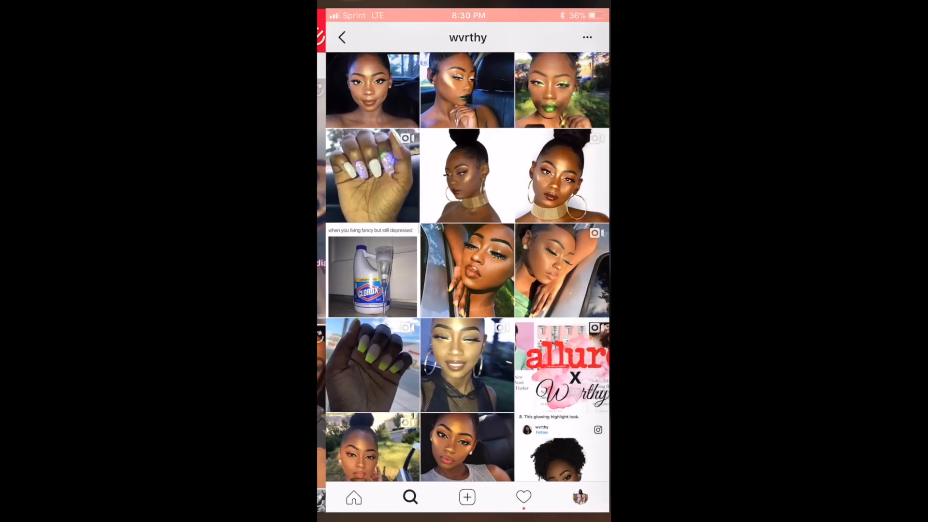
{"action": "left_click", "coordinate": [464, 506]}
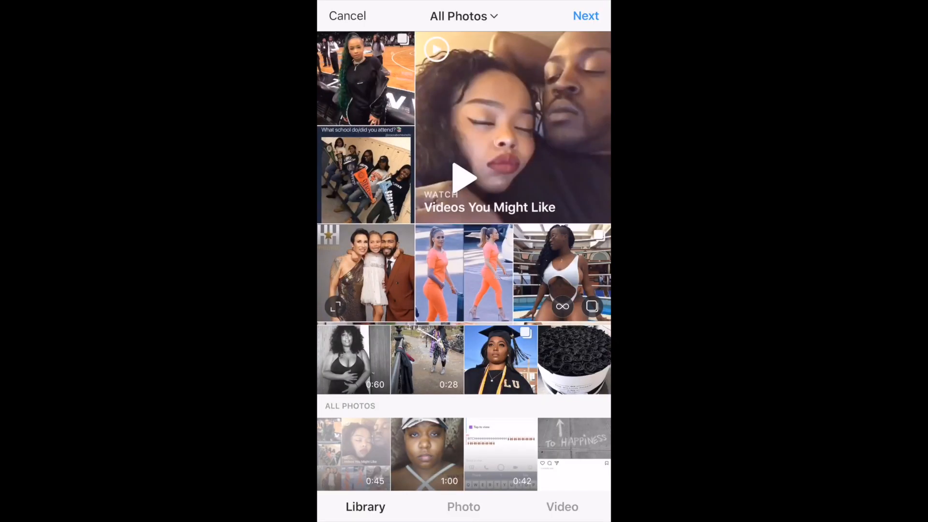
Step: Select the 1:00 makeup video for the post, fit it at full width, and continue to the filter stage
{"action": "left_click", "coordinate": [427, 454]}
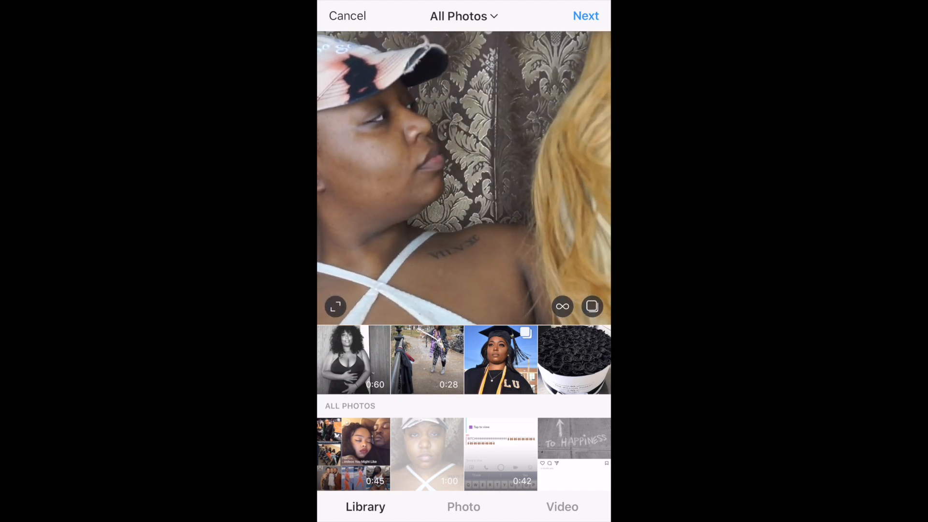
{"action": "left_click", "coordinate": [335, 306]}
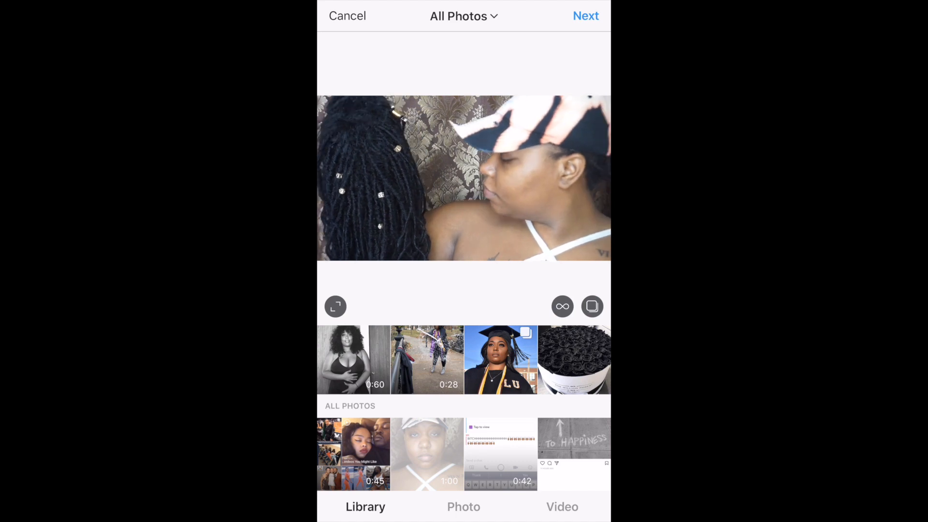
{"action": "left_click", "coordinate": [586, 16]}
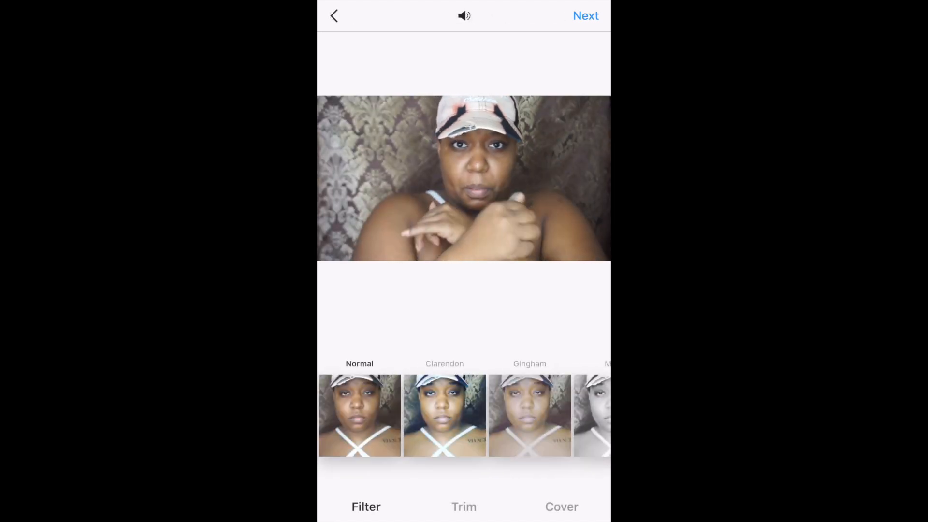
Step: Set the video's cover to the frame beside the braided hair and continue to the post details
{"action": "left_click", "coordinate": [562, 507]}
{"action": "left_click_drag", "start_coordinate": [358, 408], "coordinate": [387, 408]}
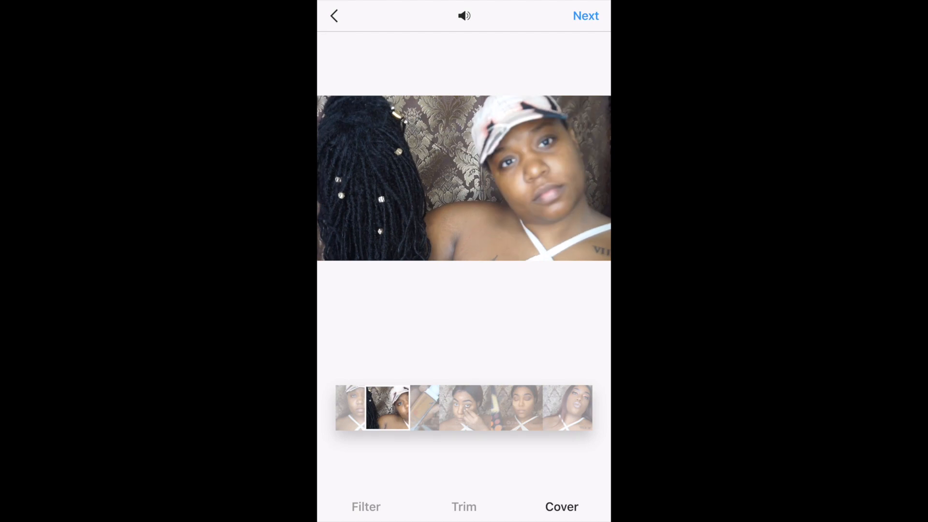
{"action": "left_click", "coordinate": [586, 16]}
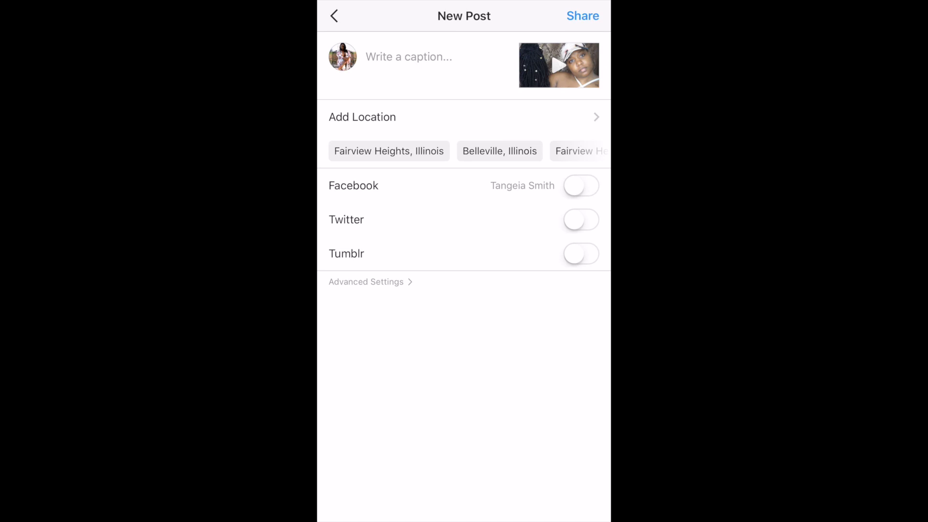
Step: Back out of the new post details and the video editing stage
{"action": "left_click", "coordinate": [334, 16]}
{"action": "left_click", "coordinate": [334, 16]}
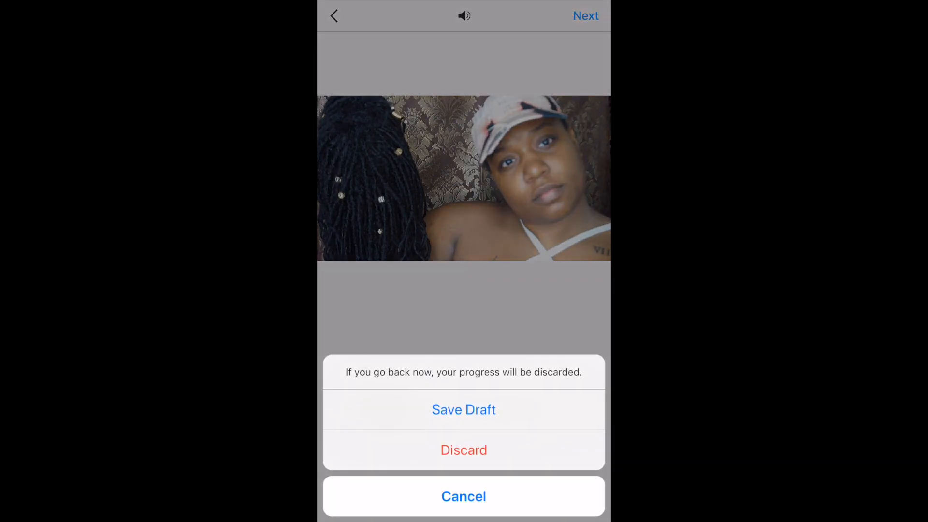